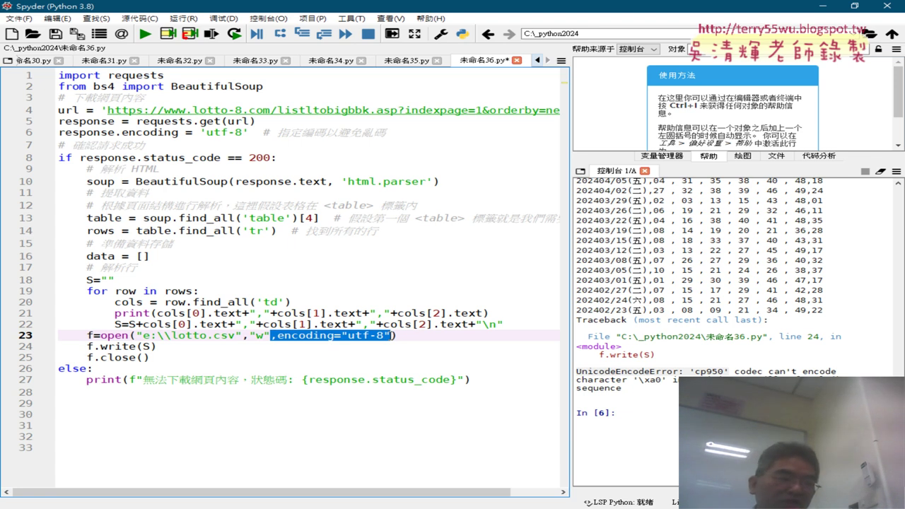
Step: Run the lottery scraping script so it writes e:\lotto.csv with utf-8 encoding, and check its console output
{"action": "left_click", "coordinate": [408, 336]}
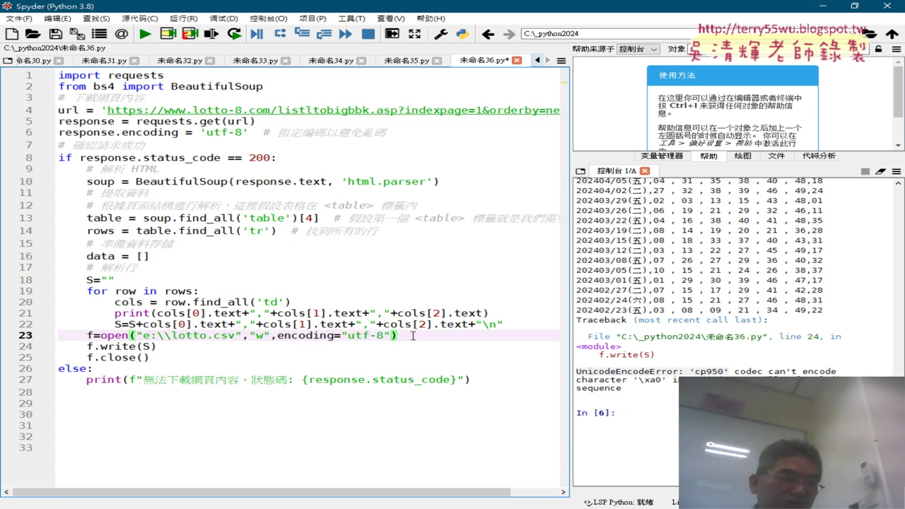
{"action": "key", "text": "F5"}
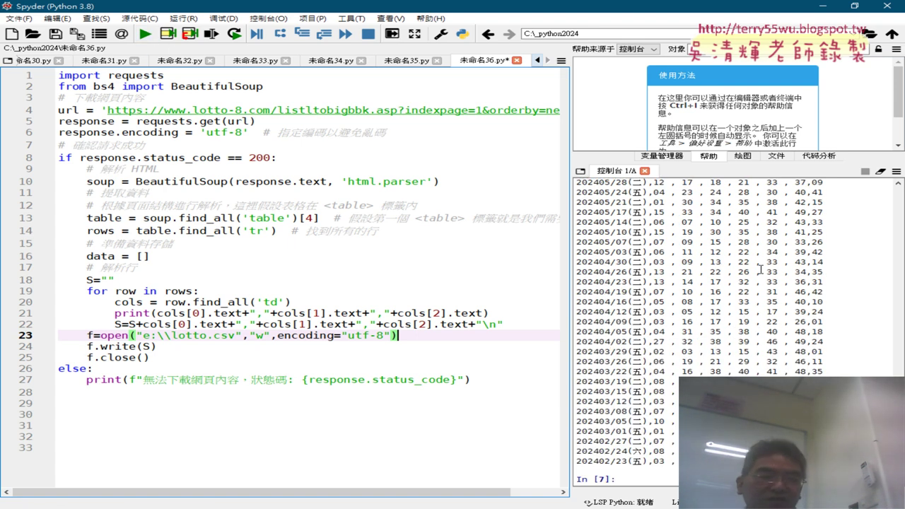
{"action": "scroll", "coordinate": [831, 319], "scroll_direction": "down", "scroll_amount": 4}
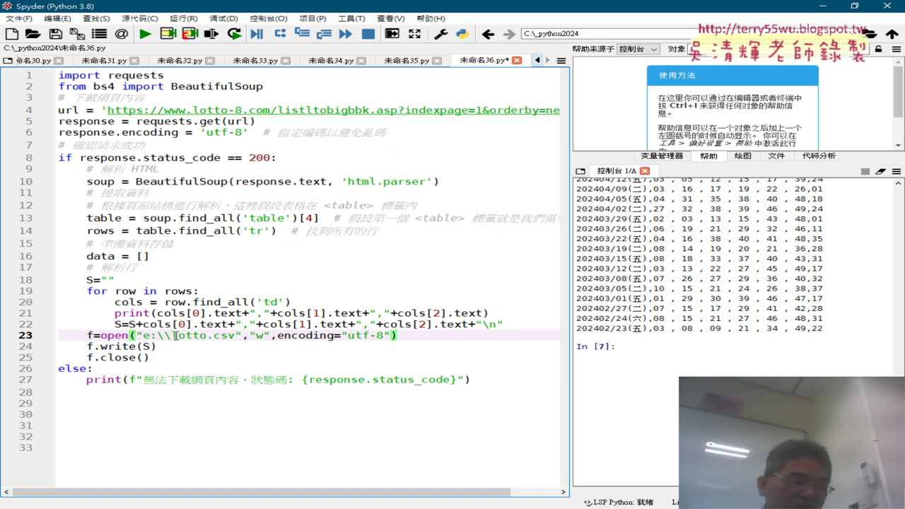
Step: Switch to File Explorer, go to local disk E: and open the generated lotto.csv in Excel
{"action": "left_click_drag", "start_coordinate": [173, 335], "coordinate": [238, 340]}
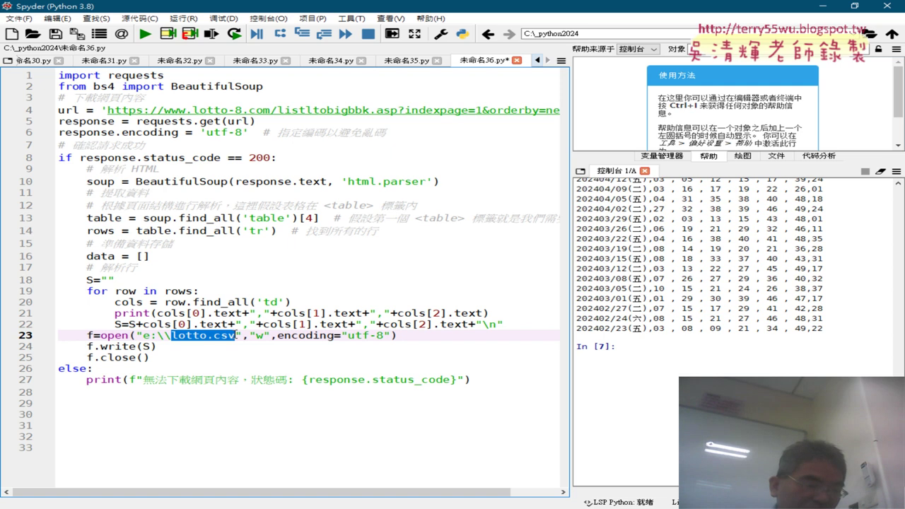
{"action": "key", "text": "super+e"}
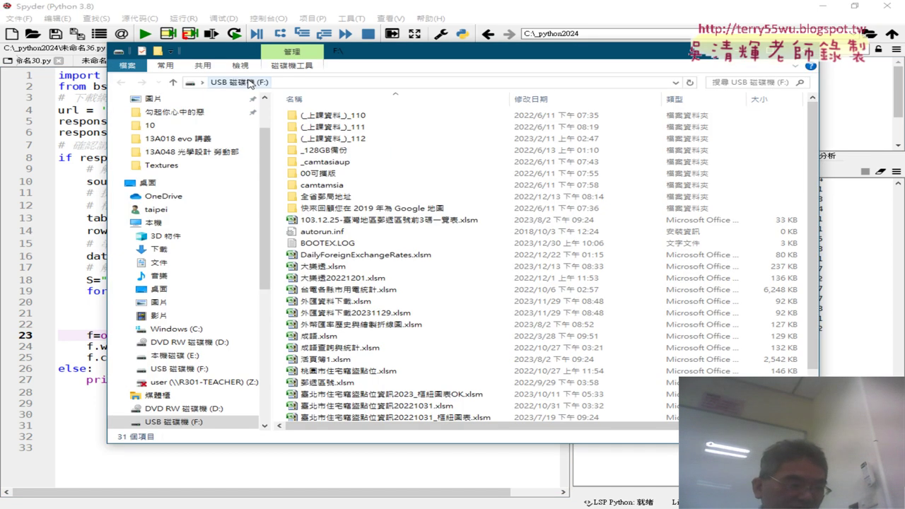
{"action": "left_click", "coordinate": [200, 356]}
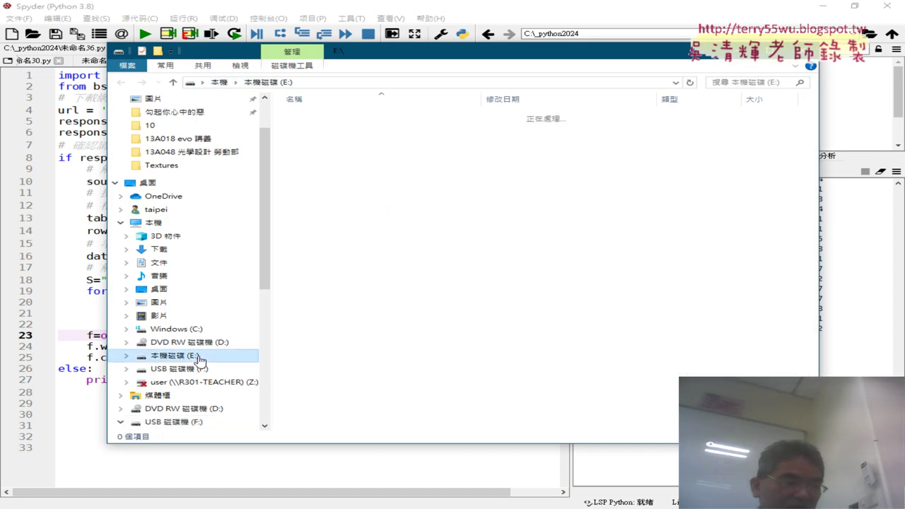
{"action": "left_click", "coordinate": [333, 197]}
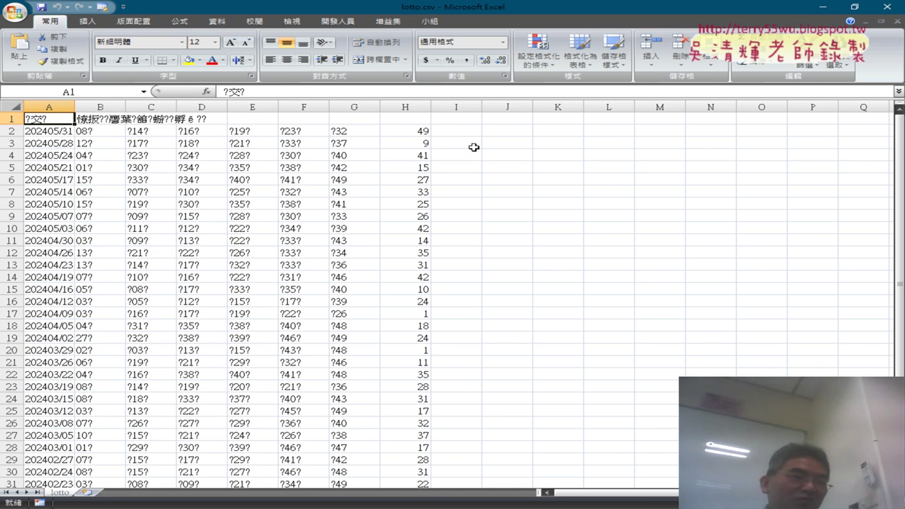
Step: Start an external data import from a text file, using lotto.csv on local disk E: as the source
{"action": "left_click", "coordinate": [217, 22]}
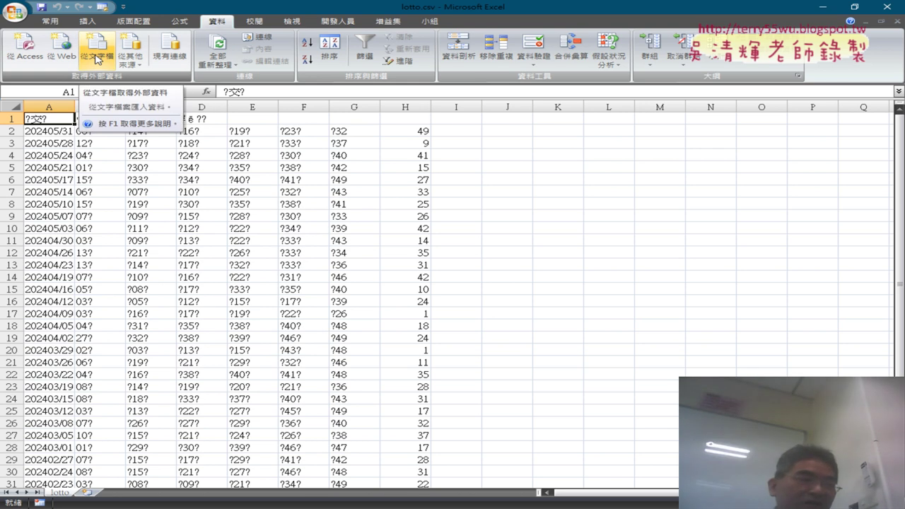
{"action": "left_click", "coordinate": [98, 57]}
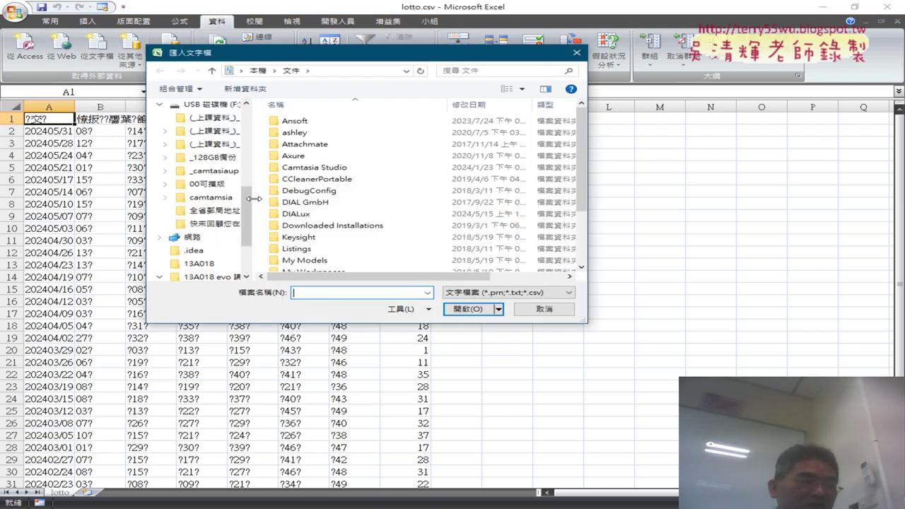
{"action": "left_click_drag", "start_coordinate": [253, 211], "coordinate": [256, 160]}
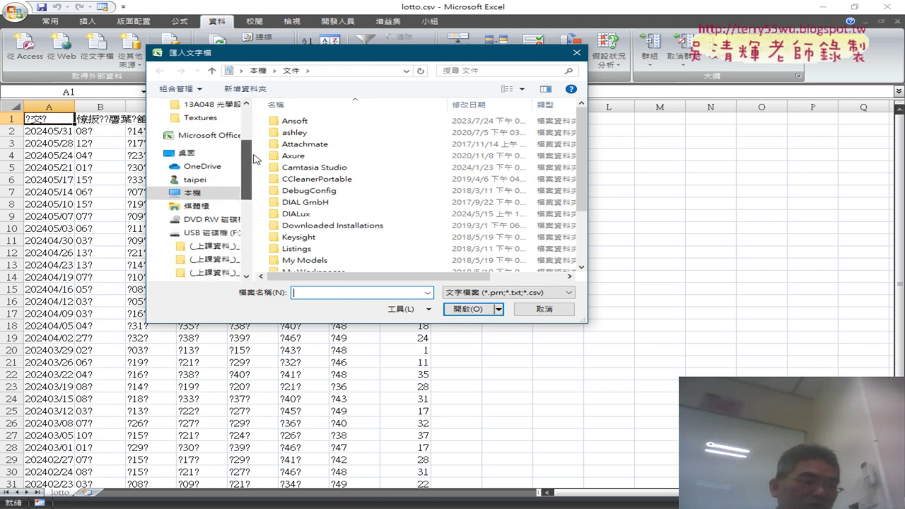
{"action": "left_click", "coordinate": [164, 193]}
{"action": "left_click", "coordinate": [218, 239]}
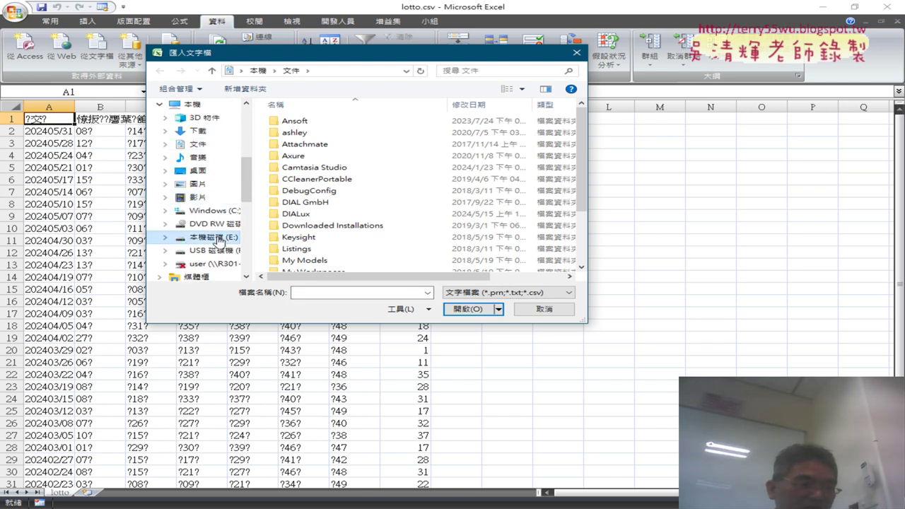
{"action": "left_click", "coordinate": [331, 194]}
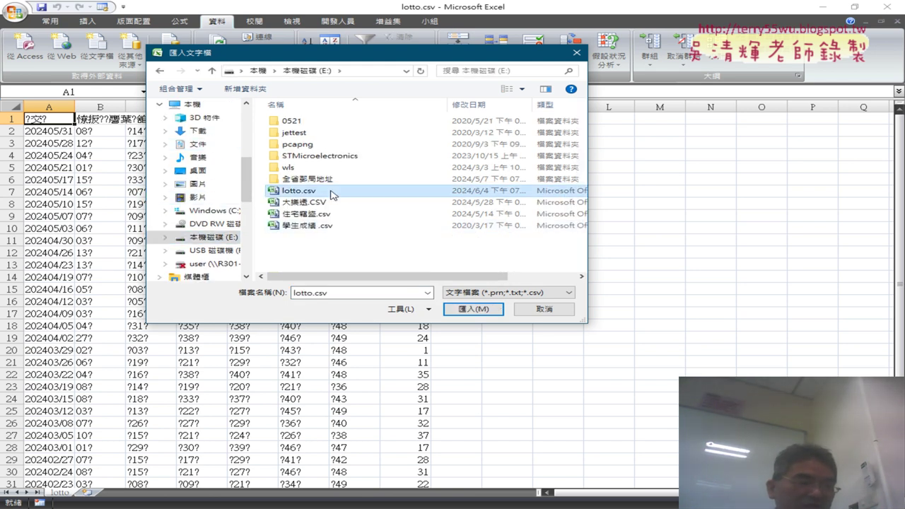
{"action": "left_click", "coordinate": [474, 309]}
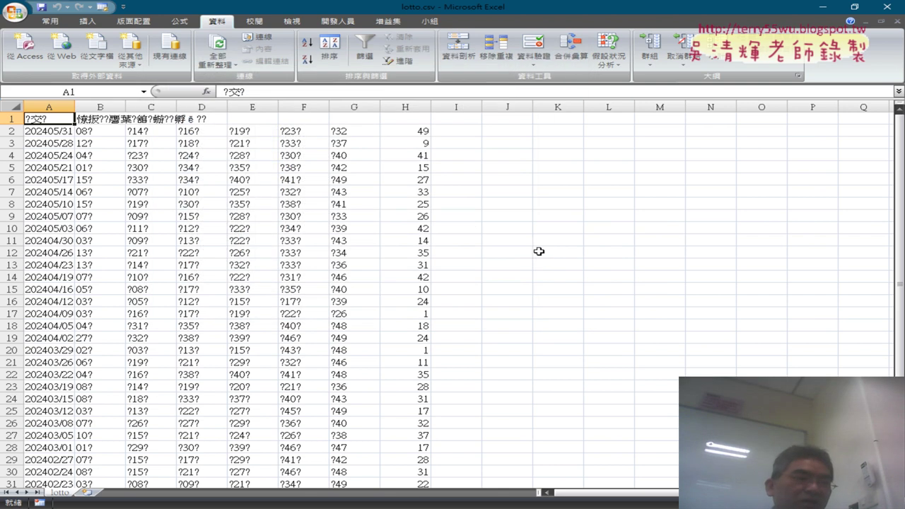
{"action": "left_click_drag", "start_coordinate": [431, 133], "coordinate": [473, 132]}
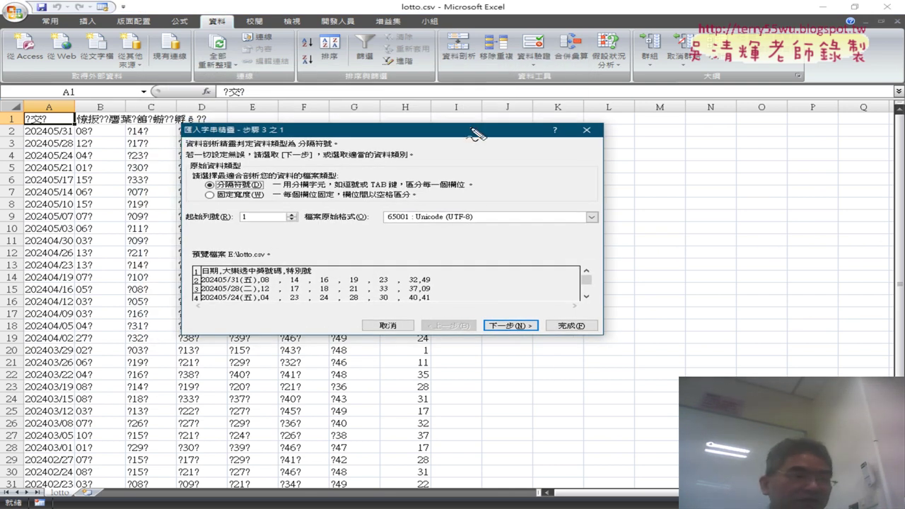
{"action": "left_click_drag", "start_coordinate": [225, 11], "coordinate": [227, 31]}
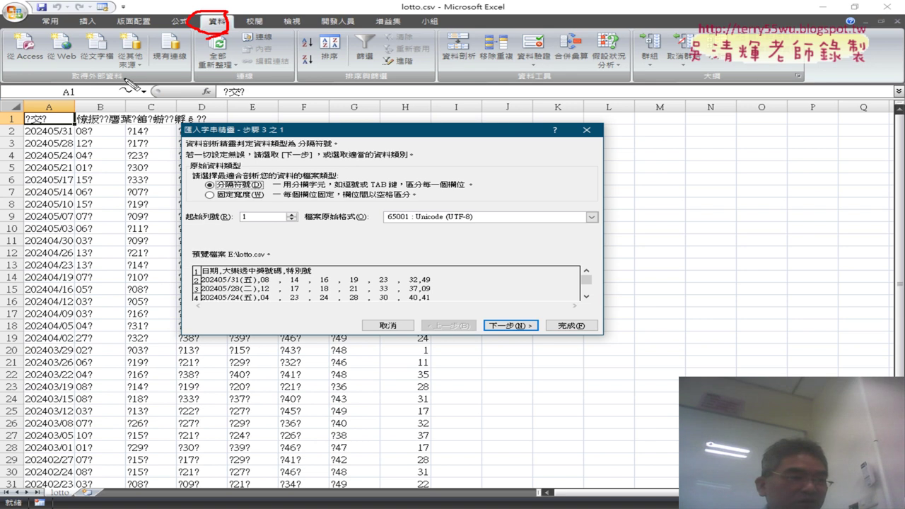
{"action": "mouse_move", "coordinate": [102, 74]}
{"action": "left_mouse_down"}
{"action": "mouse_move", "coordinate": [79, 32]}
{"action": "mouse_move", "coordinate": [169, 157]}
{"action": "mouse_move", "coordinate": [131, 164]}
{"action": "left_mouse_up"}
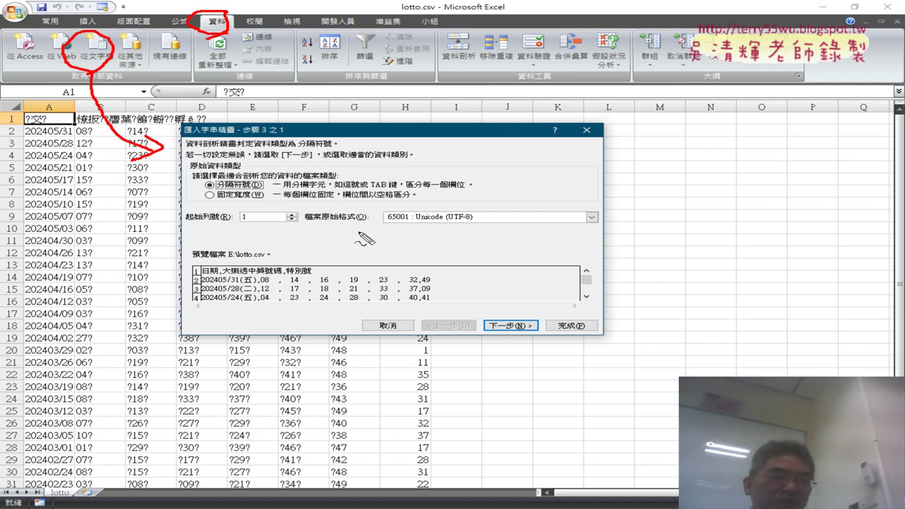
{"action": "mouse_move", "coordinate": [310, 227]}
{"action": "left_mouse_down"}
{"action": "mouse_move", "coordinate": [482, 229]}
{"action": "mouse_move", "coordinate": [386, 205]}
{"action": "mouse_move", "coordinate": [284, 221]}
{"action": "mouse_move", "coordinate": [321, 232]}
{"action": "left_mouse_up"}
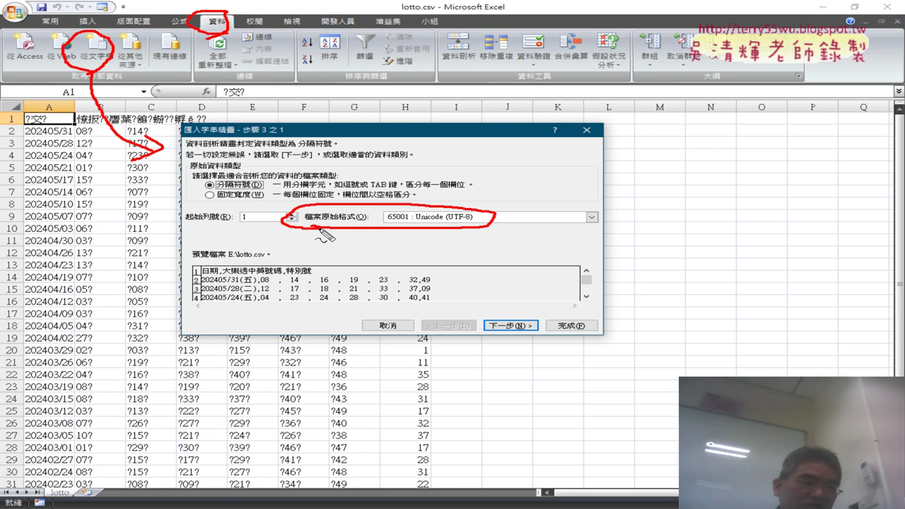
{"action": "key", "text": "Escape"}
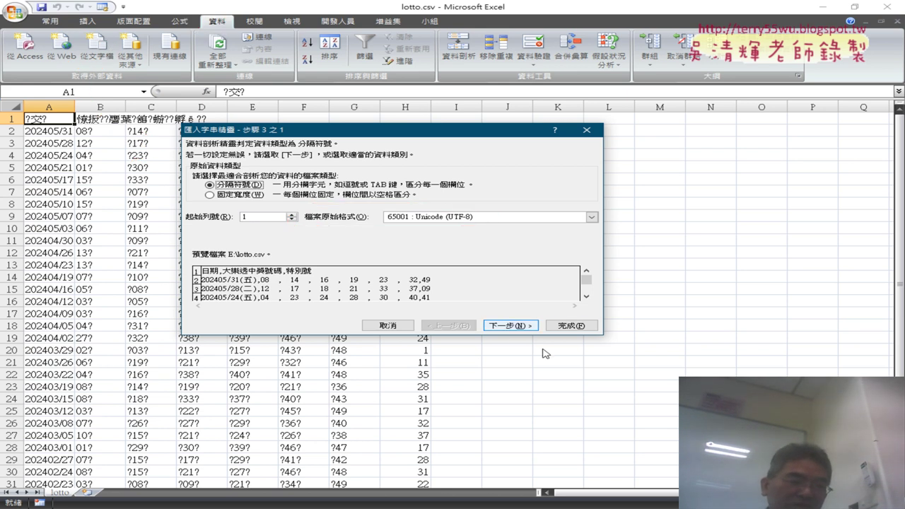
Step: Finish the text import with the 65001 : Unicode (UTF-8) file origin, placing the data at $A$1 of the lotto sheet
{"action": "left_click", "coordinate": [578, 326]}
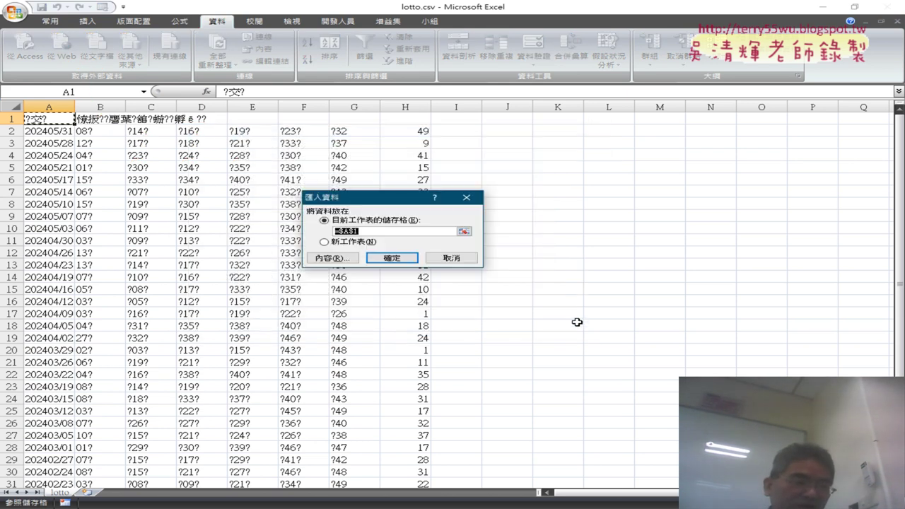
{"action": "left_click", "coordinate": [392, 259]}
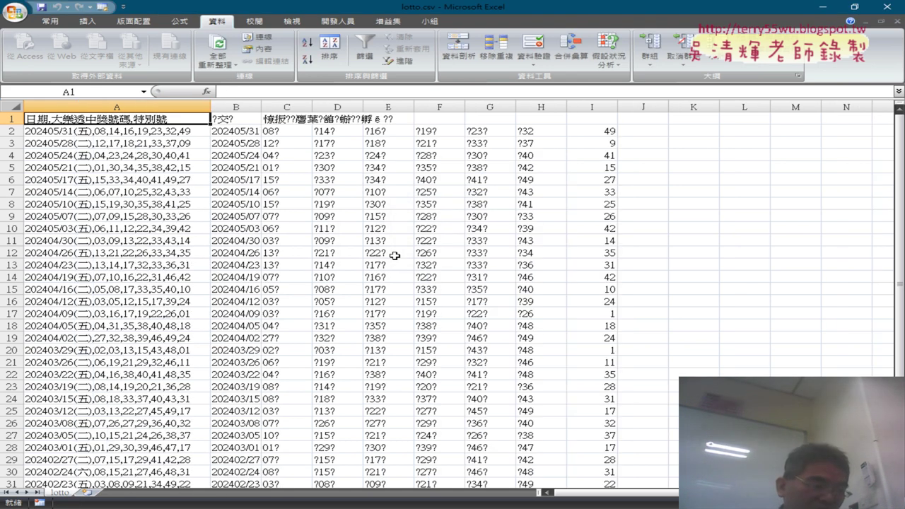
Step: Add a new sheet, import lotto.csv at cell A1 with the default text import settings, and widen column A
{"action": "left_click", "coordinate": [89, 493]}
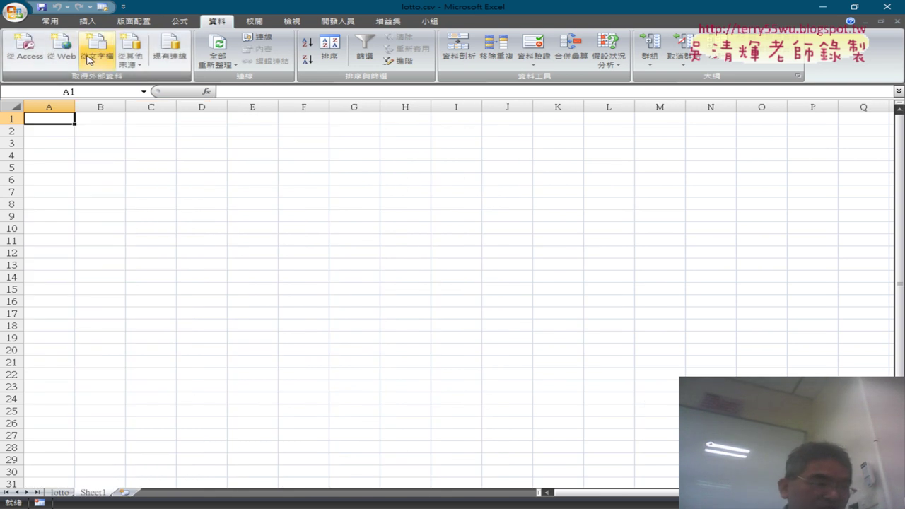
{"action": "left_click", "coordinate": [97, 48]}
{"action": "double_click", "coordinate": [299, 191]}
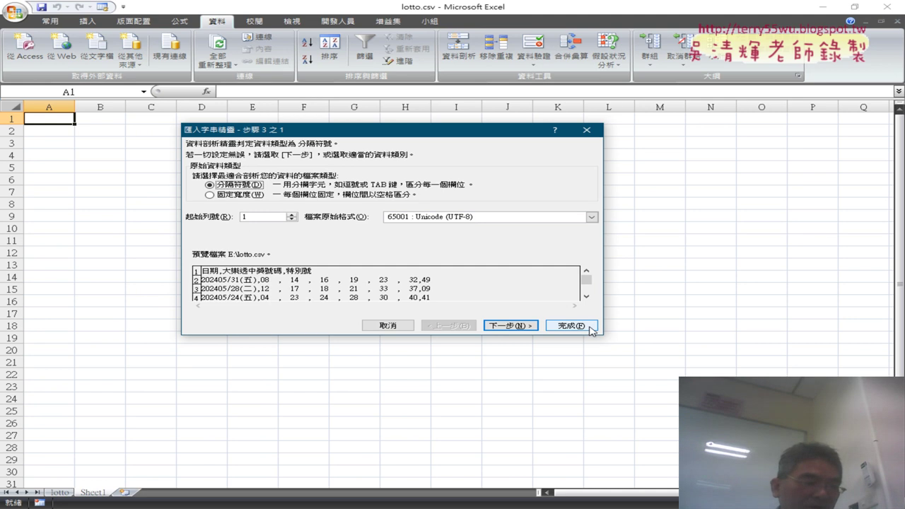
{"action": "left_click", "coordinate": [587, 326]}
{"action": "left_click", "coordinate": [394, 259]}
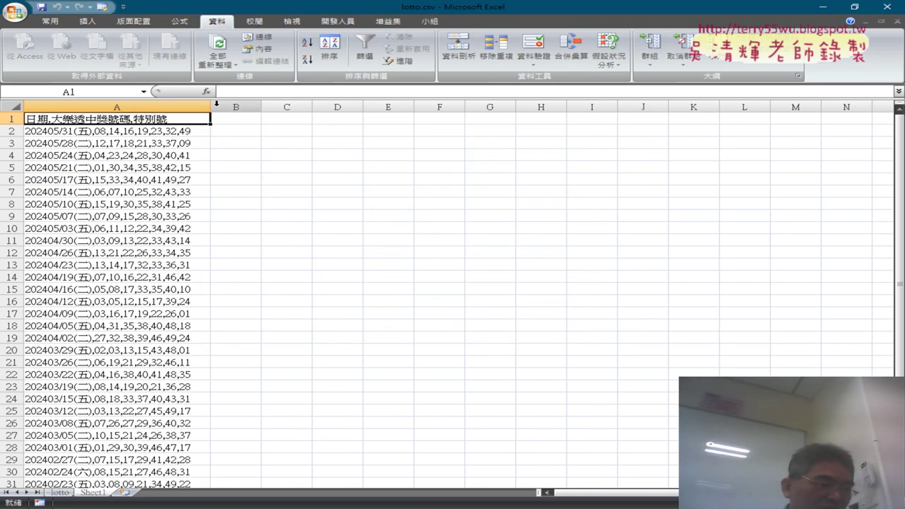
{"action": "left_click_drag", "start_coordinate": [211, 106], "coordinate": [265, 106]}
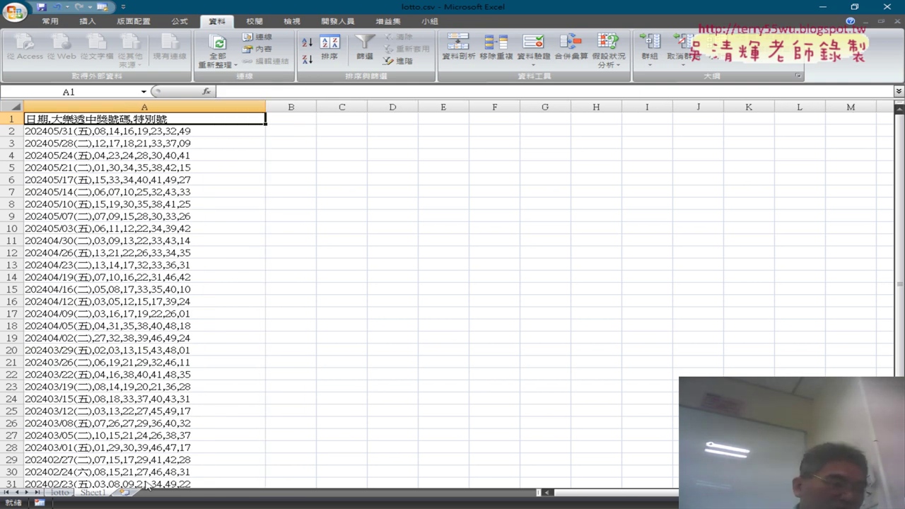
Step: Add another new sheet and start a text file import of lotto.csv into it
{"action": "left_click", "coordinate": [124, 492]}
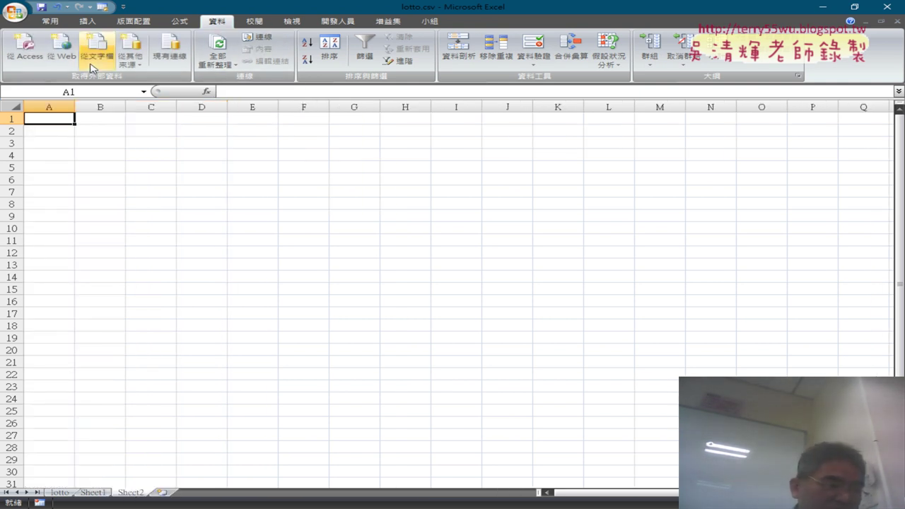
{"action": "left_click", "coordinate": [96, 48]}
{"action": "left_click", "coordinate": [297, 191]}
{"action": "left_click", "coordinate": [484, 310]}
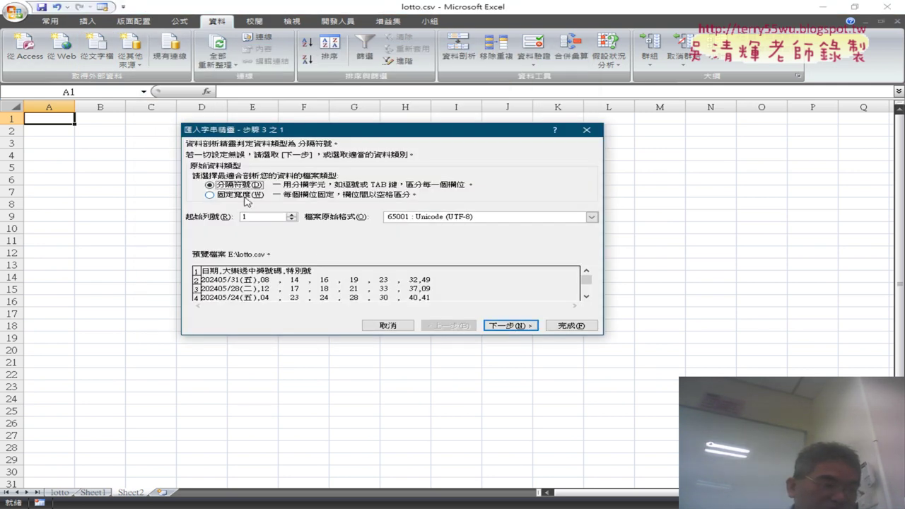
Step: Add the comma as a delimiter, keep the General column format, and import the data at cell A1
{"action": "left_click", "coordinate": [516, 326]}
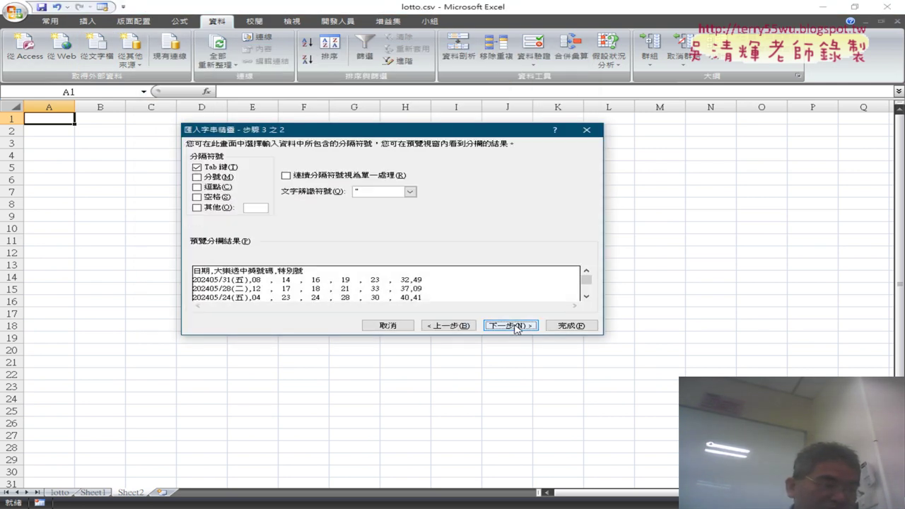
{"action": "left_click", "coordinate": [197, 187]}
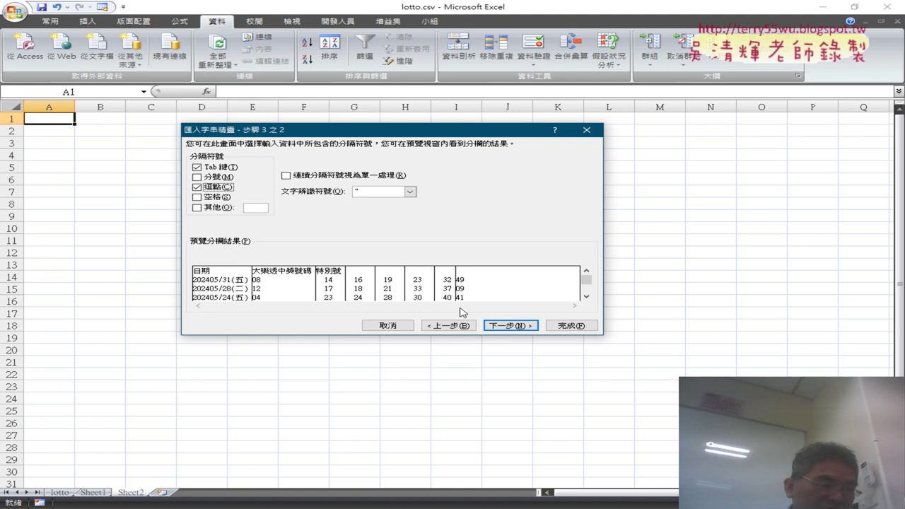
{"action": "left_click", "coordinate": [518, 326]}
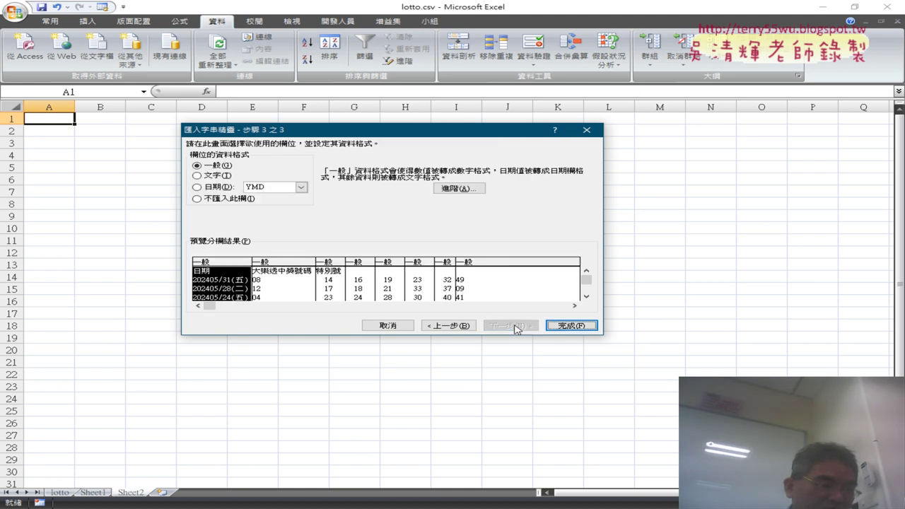
{"action": "left_click", "coordinate": [572, 326]}
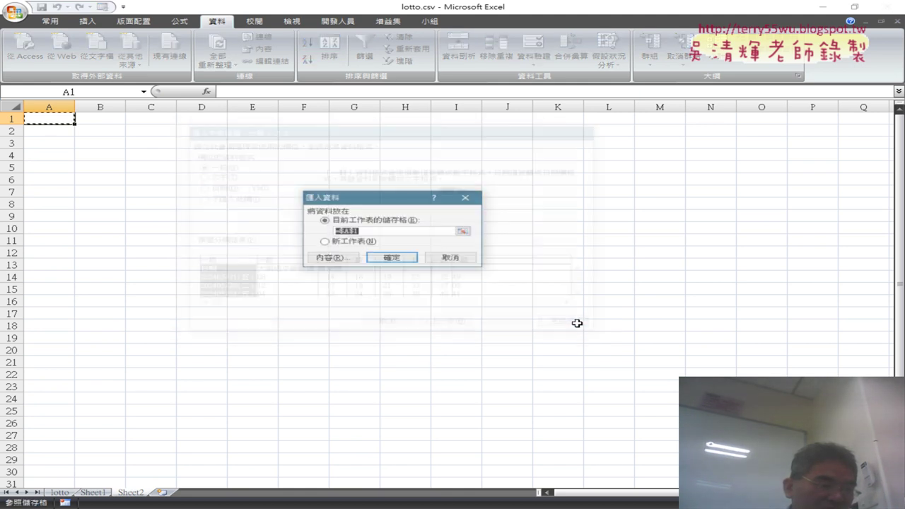
{"action": "left_click", "coordinate": [401, 258]}
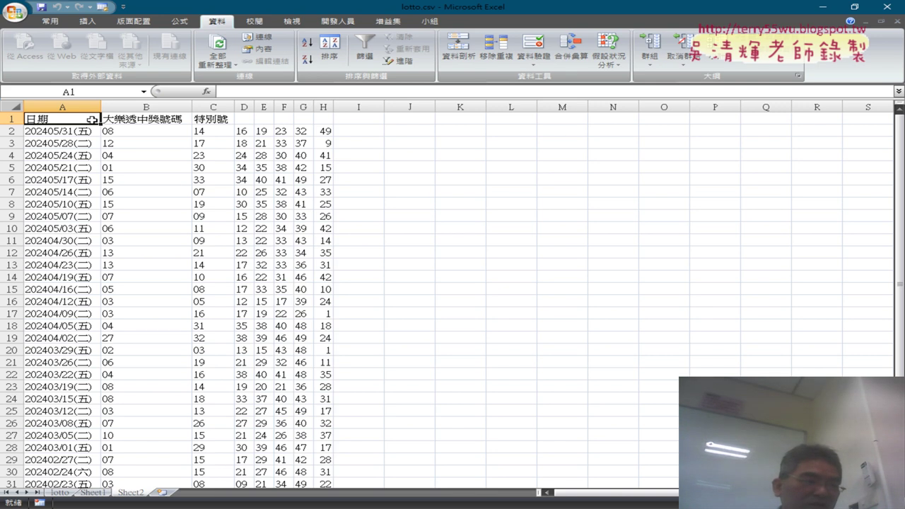
Step: Examine the row 1 headings against the imported date and number columns
{"action": "left_click_drag", "start_coordinate": [92, 120], "coordinate": [206, 120]}
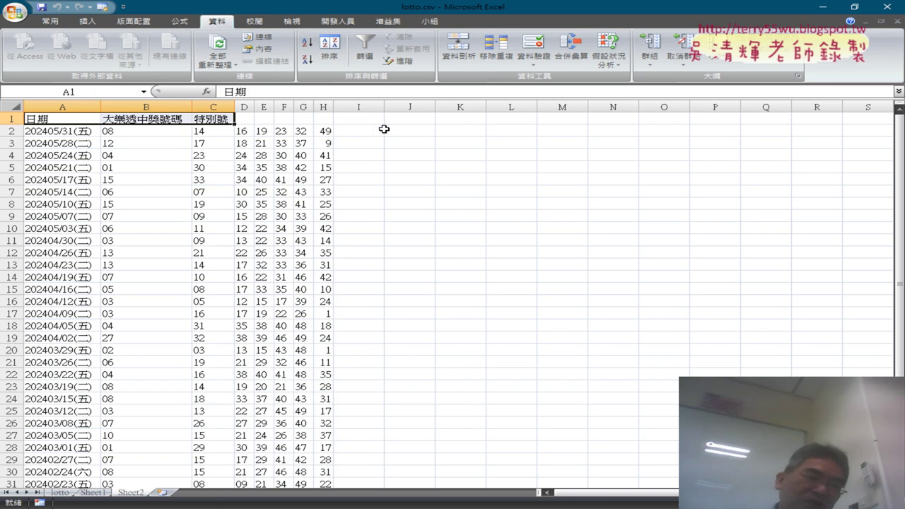
{"action": "left_click_drag", "start_coordinate": [211, 120], "coordinate": [61, 119]}
{"action": "left_click", "coordinate": [12, 118]}
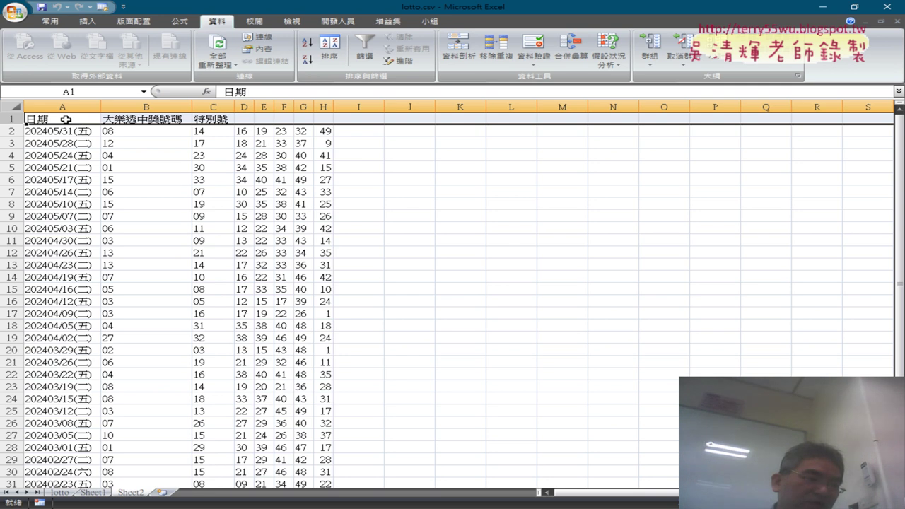
{"action": "left_click", "coordinate": [65, 119]}
{"action": "left_click", "coordinate": [71, 106]}
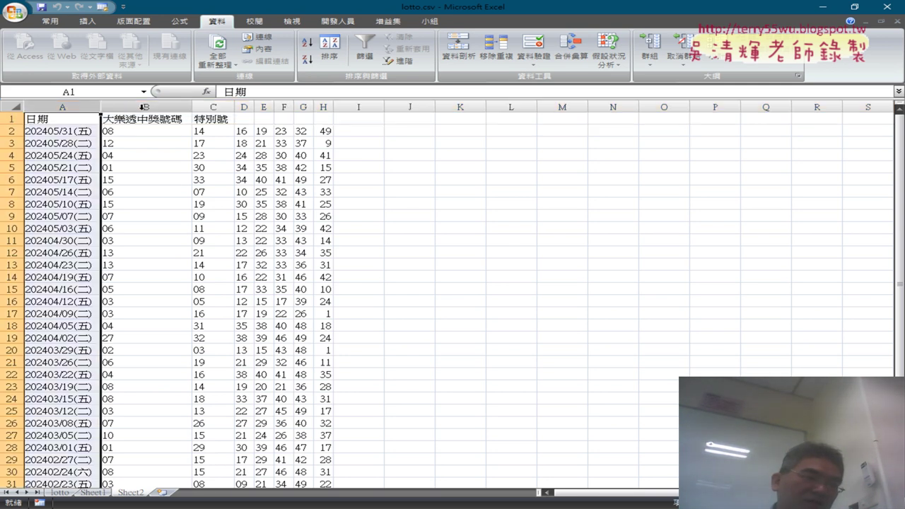
{"action": "left_click", "coordinate": [144, 106]}
{"action": "left_click", "coordinate": [146, 117]}
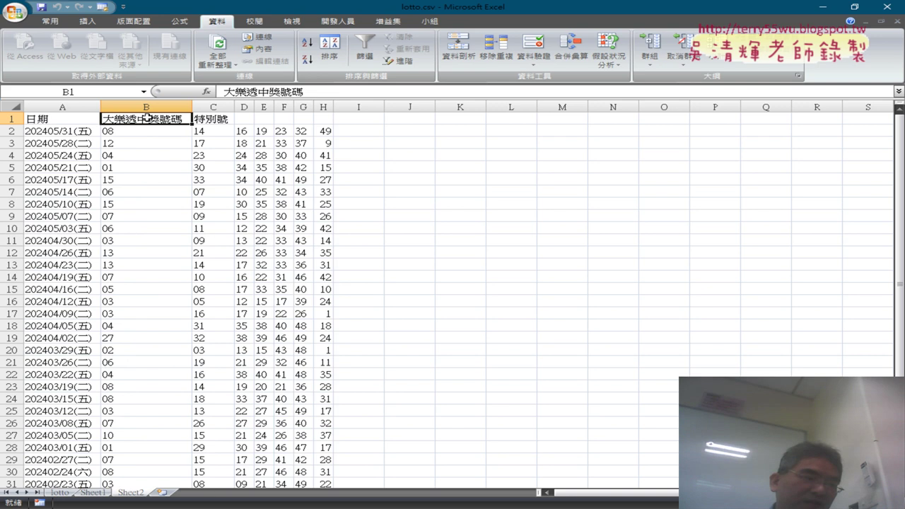
Step: Examine the row 1 heading cells from B1 to H1 against the number columns below them
{"action": "left_click_drag", "start_coordinate": [147, 118], "coordinate": [270, 119]}
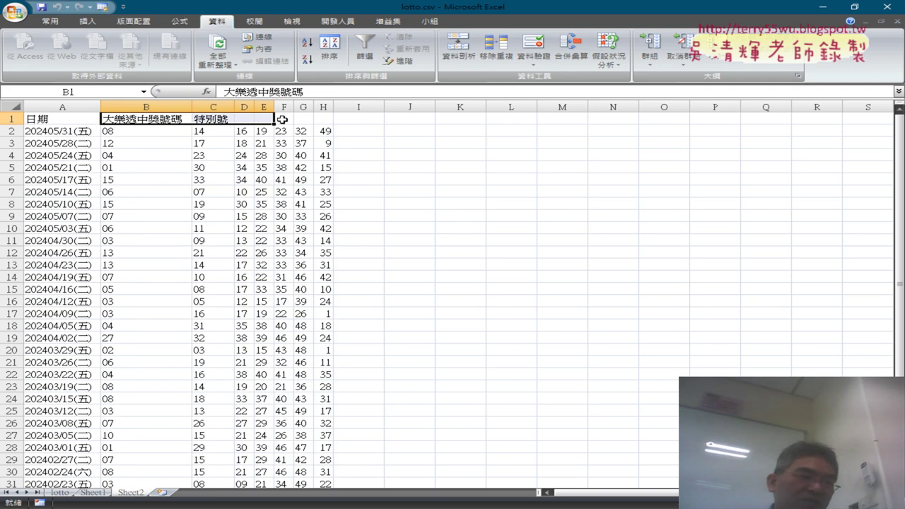
{"action": "left_click", "coordinate": [282, 120]}
{"action": "left_click", "coordinate": [303, 119]}
{"action": "left_click", "coordinate": [327, 119]}
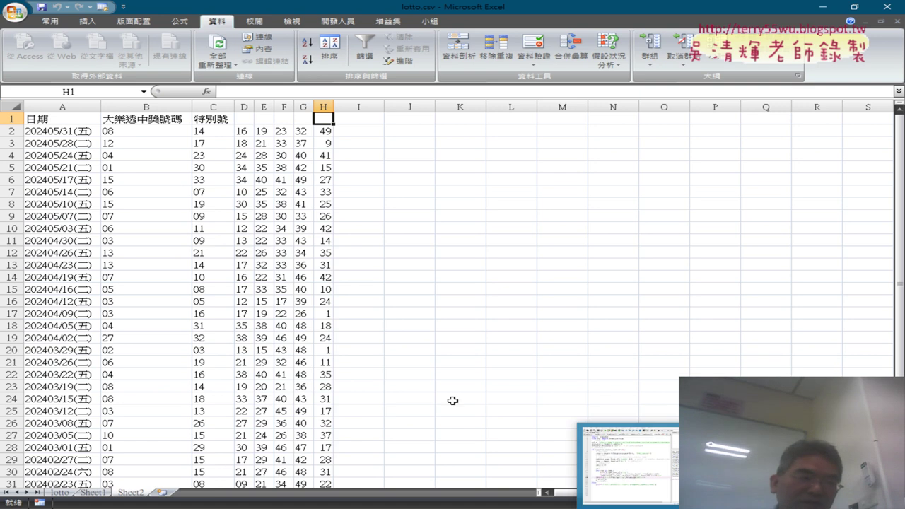
{"action": "left_click", "coordinate": [12, 118]}
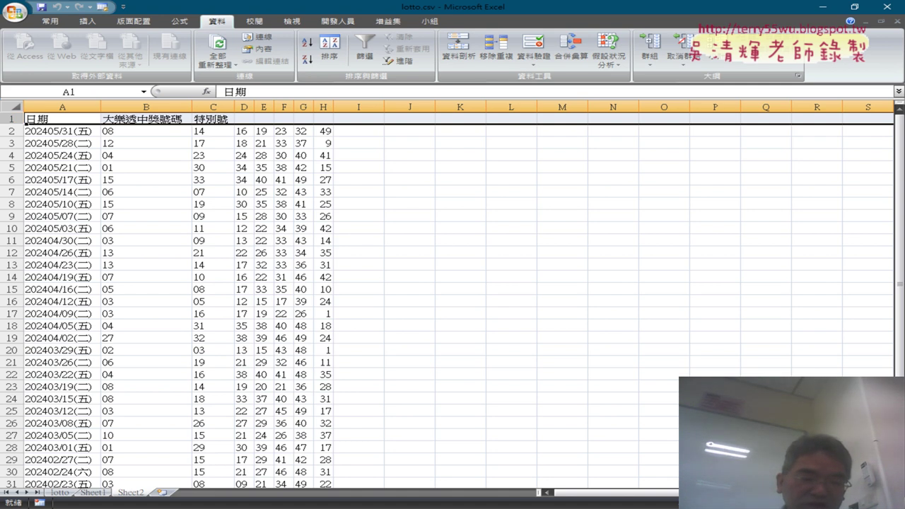
Step: Switch to Spyder, widen the code editor, and examine the S string initialization and the lines writing lotto.csv
{"action": "left_click", "coordinate": [594, 506]}
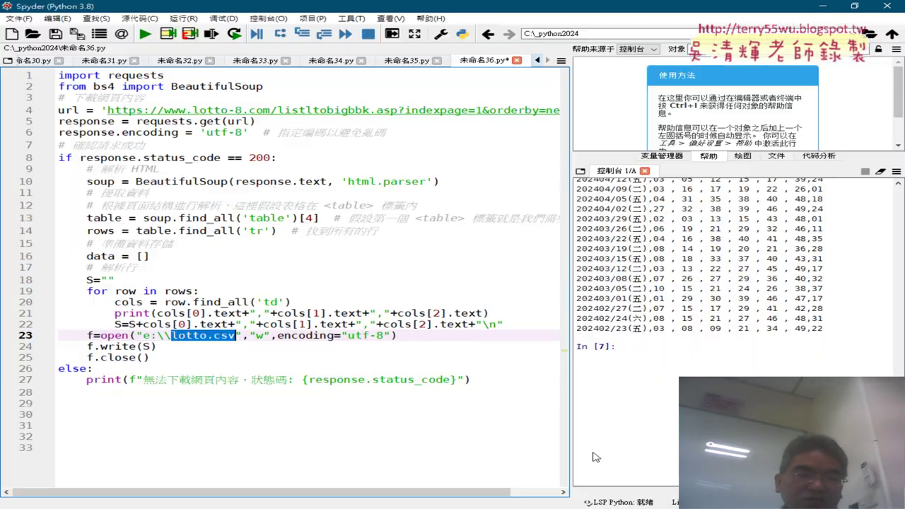
{"action": "left_click_drag", "start_coordinate": [574, 268], "coordinate": [610, 270]}
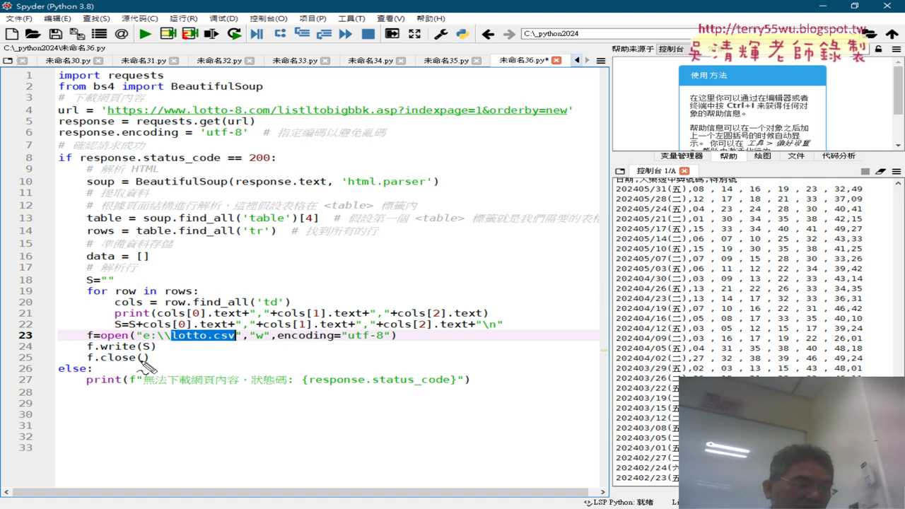
{"action": "mouse_move", "coordinate": [150, 362]}
{"action": "left_mouse_down"}
{"action": "mouse_move", "coordinate": [80, 364]}
{"action": "mouse_move", "coordinate": [141, 326]}
{"action": "mouse_move", "coordinate": [392, 327]}
{"action": "mouse_move", "coordinate": [409, 352]}
{"action": "mouse_move", "coordinate": [205, 370]}
{"action": "mouse_move", "coordinate": [141, 364]}
{"action": "left_mouse_up"}
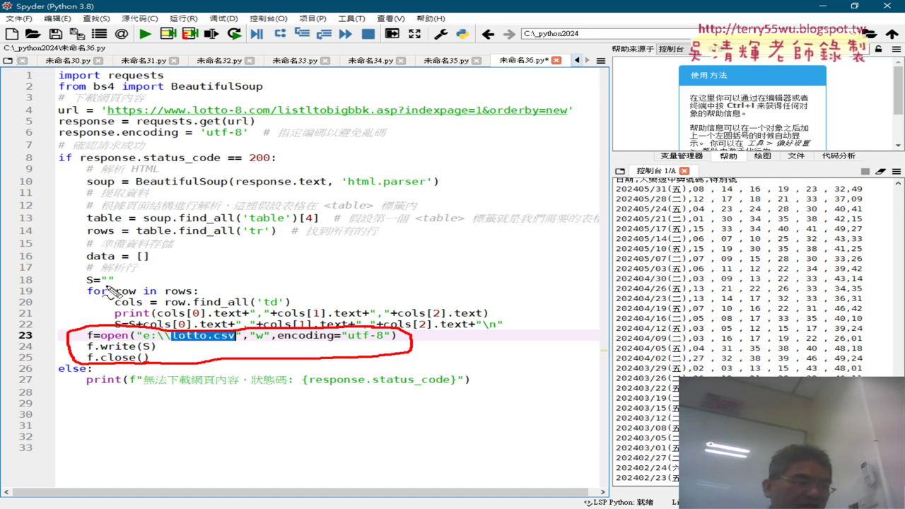
{"action": "mouse_move", "coordinate": [85, 272]}
{"action": "left_mouse_down"}
{"action": "mouse_move", "coordinate": [77, 285]}
{"action": "mouse_move", "coordinate": [117, 277]}
{"action": "mouse_move", "coordinate": [106, 273]}
{"action": "left_mouse_up"}
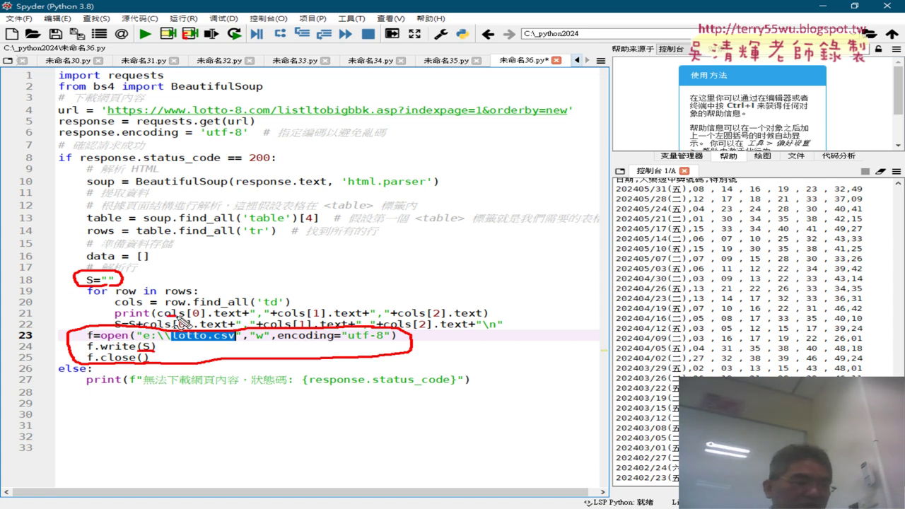
{"action": "left_click_drag", "start_coordinate": [173, 320], "coordinate": [433, 320]}
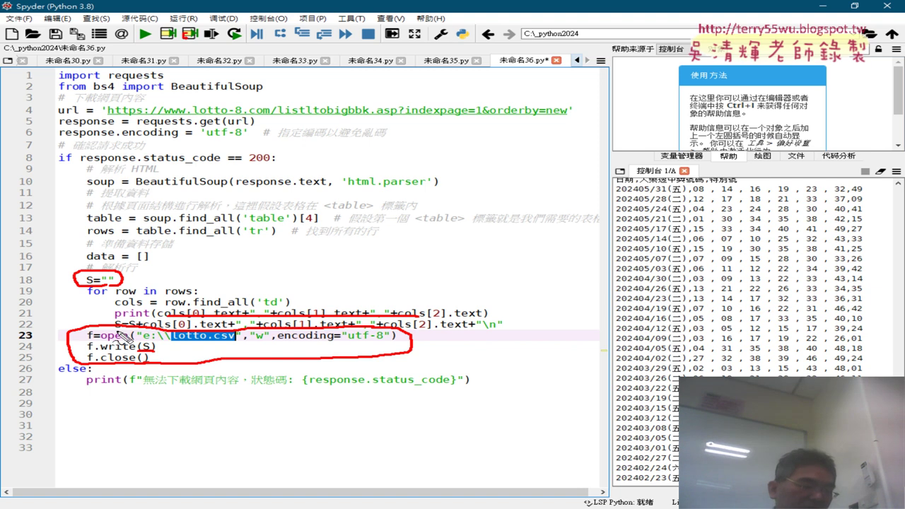
{"action": "key", "text": "Escape"}
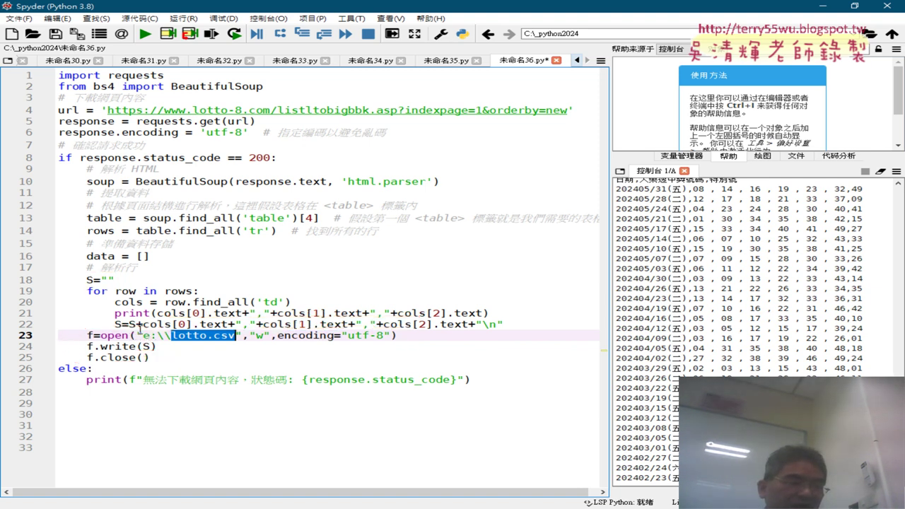
Step: Examine the line appending the cols text and "\n" to S, and the for loop over rows
{"action": "left_click_drag", "start_coordinate": [142, 326], "coordinate": [501, 326]}
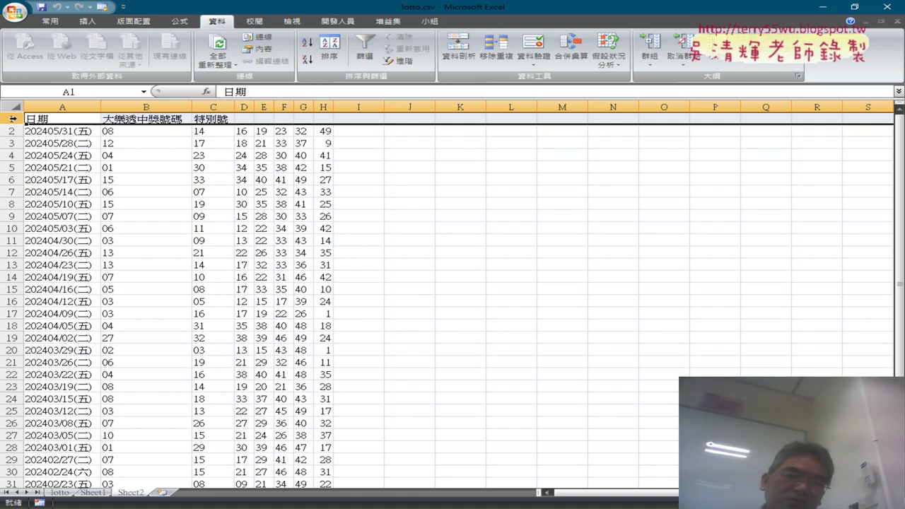
{"action": "left_click", "coordinate": [823, 6]}
{"action": "key", "text": "alt+Tab"}
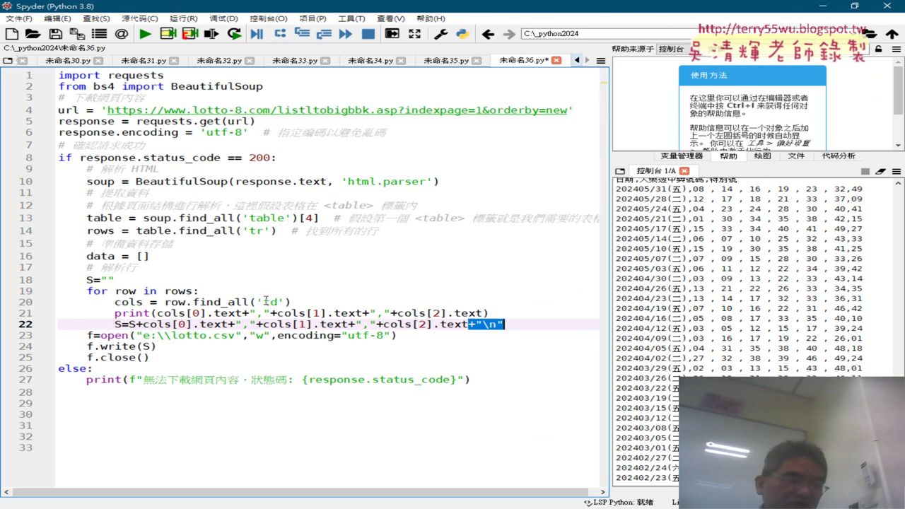
{"action": "left_click_drag", "start_coordinate": [200, 291], "coordinate": [88, 291]}
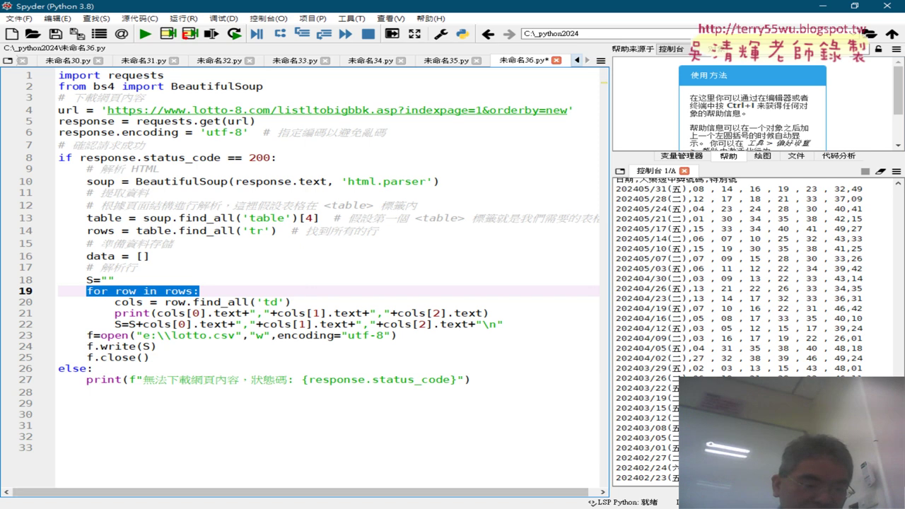
Step: Switch to the 0604_網頁資料擷取 Google Docs document and format the f=open, f.write and f.close lines at size 16 with yellow highlighting
{"action": "left_click", "coordinate": [537, 456]}
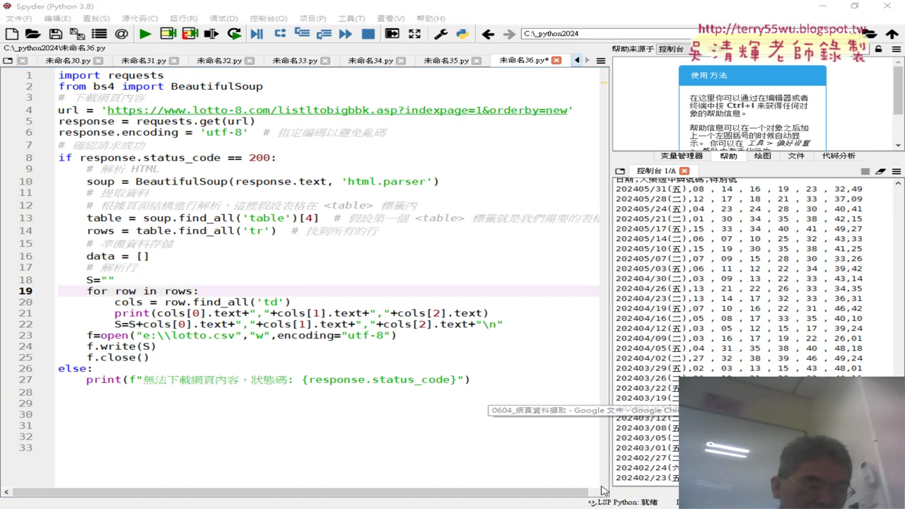
{"action": "scroll", "coordinate": [450, 275], "scroll_direction": "down", "scroll_amount": 5}
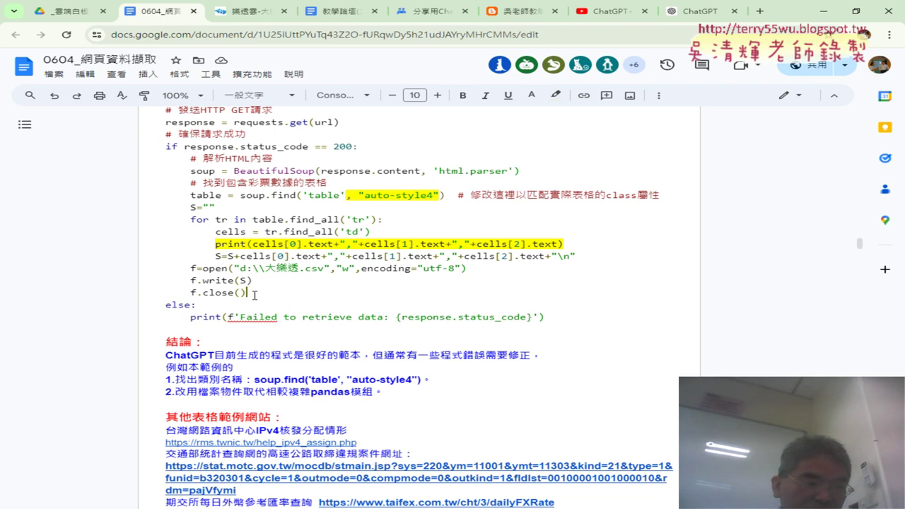
{"action": "left_click_drag", "start_coordinate": [253, 293], "coordinate": [149, 271]}
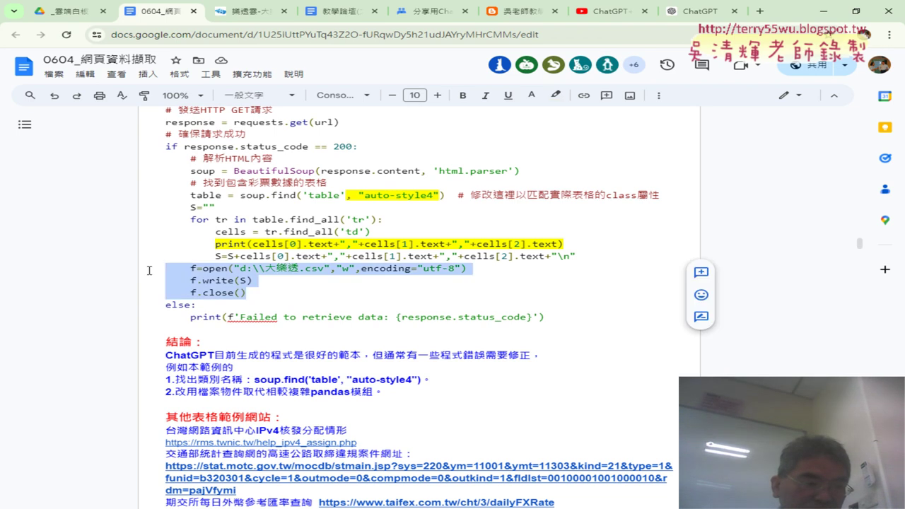
{"action": "left_click", "coordinate": [439, 96]}
{"action": "left_click", "coordinate": [439, 96]}
{"action": "left_click", "coordinate": [439, 95]}
{"action": "left_click", "coordinate": [439, 96]}
{"action": "left_click", "coordinate": [439, 96]}
{"action": "left_click", "coordinate": [439, 96]}
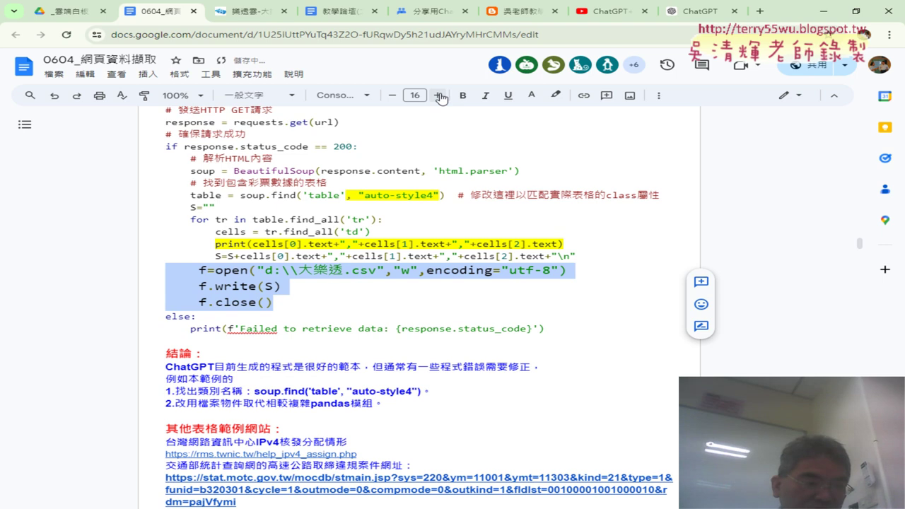
{"action": "left_click", "coordinate": [556, 94]}
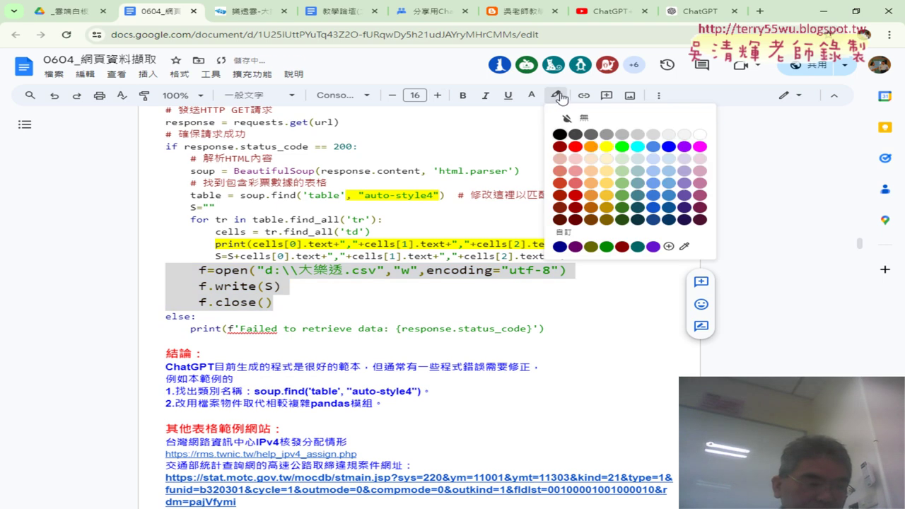
{"action": "left_click", "coordinate": [600, 146]}
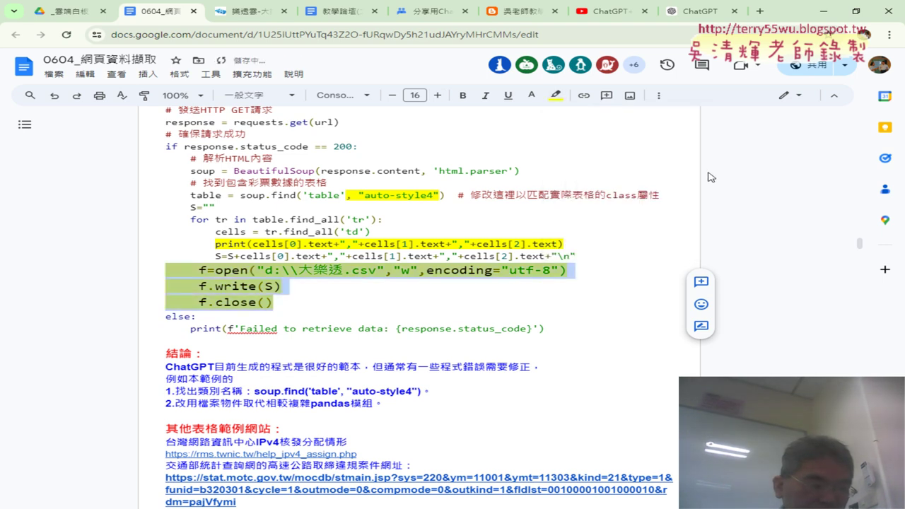
Step: Set the S=S+cells line above the file-writing code to font size 15 with yellow highlighting
{"action": "scroll", "coordinate": [711, 177], "scroll_direction": "up", "scroll_amount": 1}
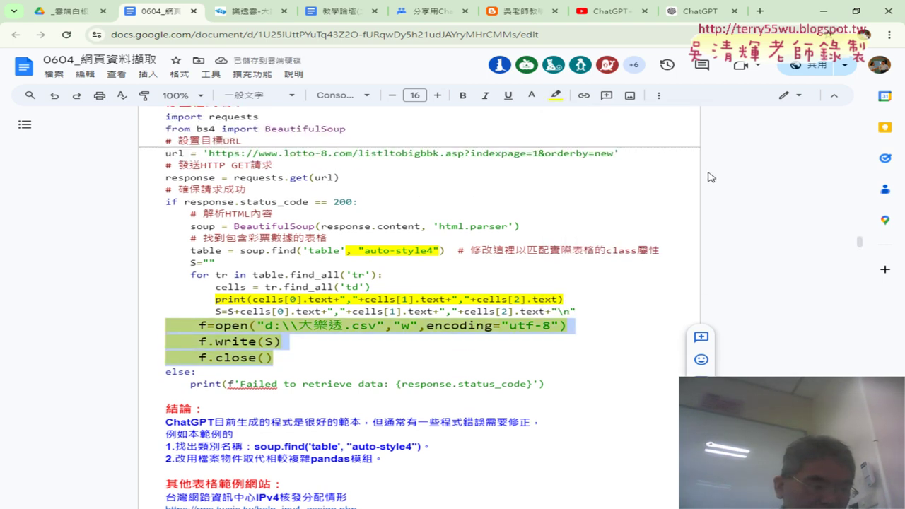
{"action": "scroll", "coordinate": [710, 177], "scroll_direction": "down", "scroll_amount": 1}
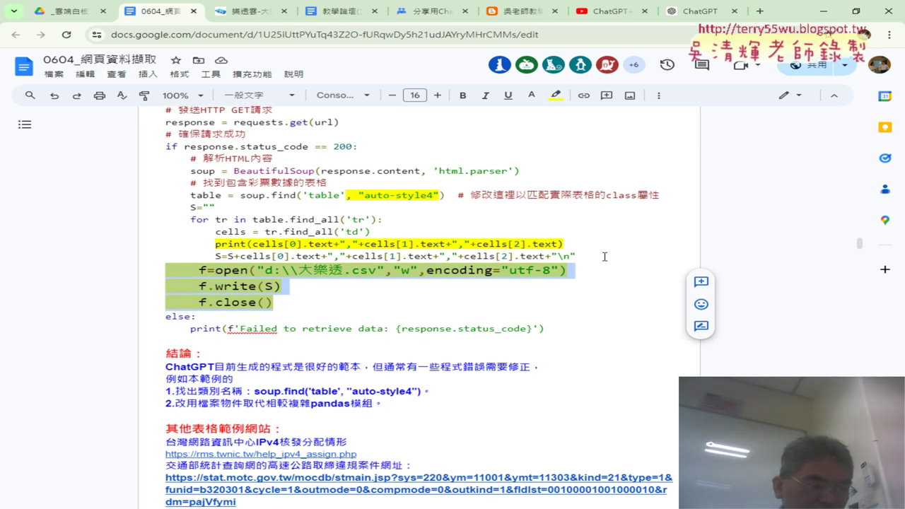
{"action": "left_click_drag", "start_coordinate": [576, 256], "coordinate": [217, 259]}
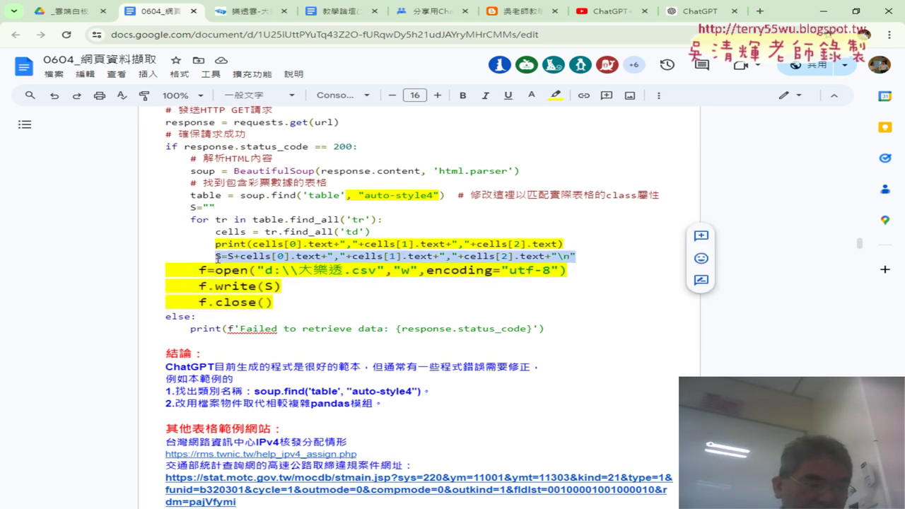
{"action": "left_click", "coordinate": [437, 95]}
{"action": "left_click", "coordinate": [438, 96]}
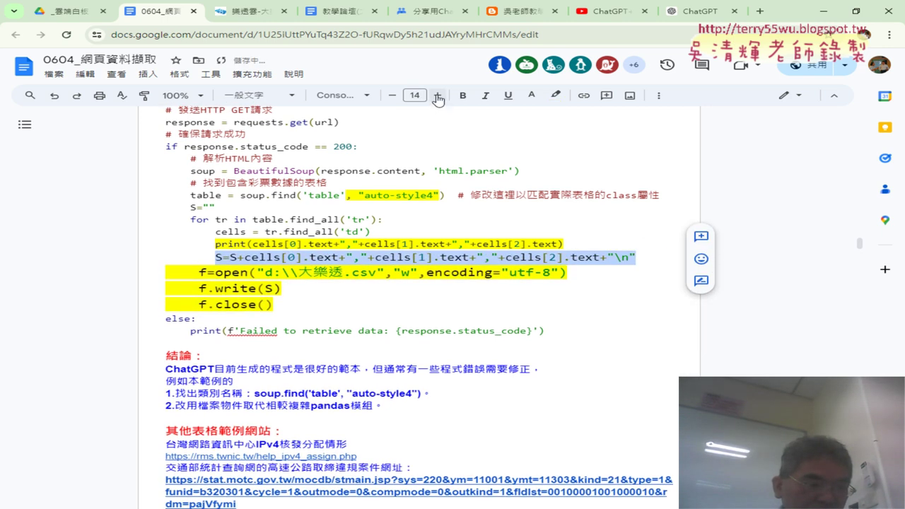
{"action": "left_click", "coordinate": [437, 95]}
{"action": "left_click", "coordinate": [556, 95]}
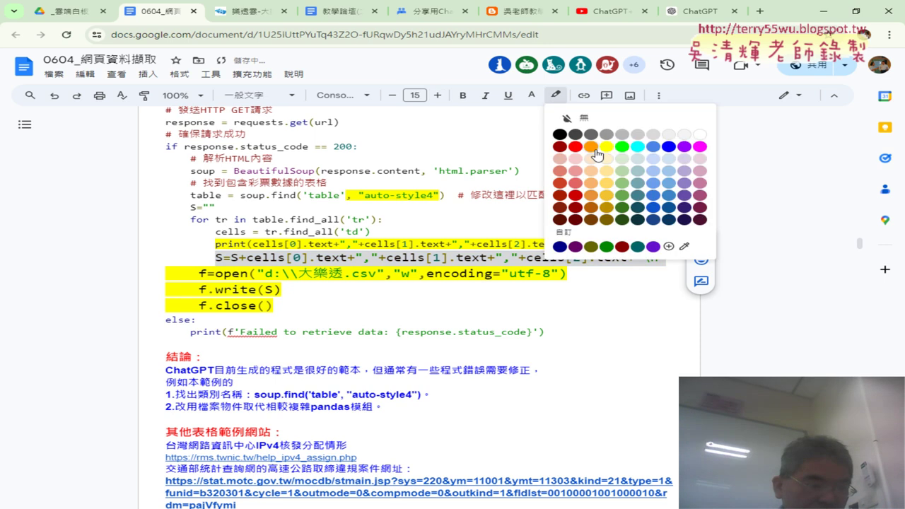
{"action": "left_click", "coordinate": [606, 147]}
Step: Remove the yellow highlighting from the print(cells[0].text...) line in the corrected code
{"action": "left_click_drag", "start_coordinate": [594, 244], "coordinate": [214, 244]}
{"action": "left_click", "coordinate": [556, 96]}
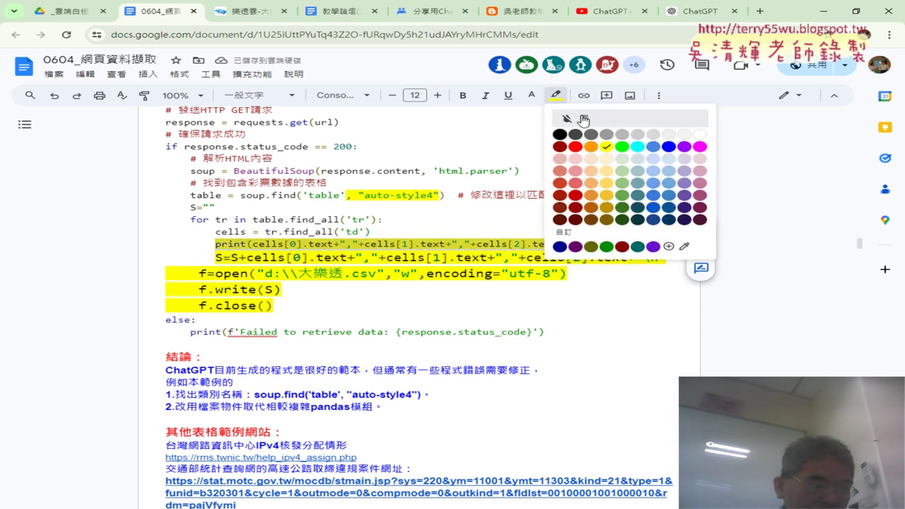
{"action": "left_click", "coordinate": [587, 122]}
{"action": "scroll", "coordinate": [512, 196], "scroll_direction": "up", "scroll_amount": 1}
{"action": "scroll", "coordinate": [513, 196], "scroll_direction": "up", "scroll_amount": 2}
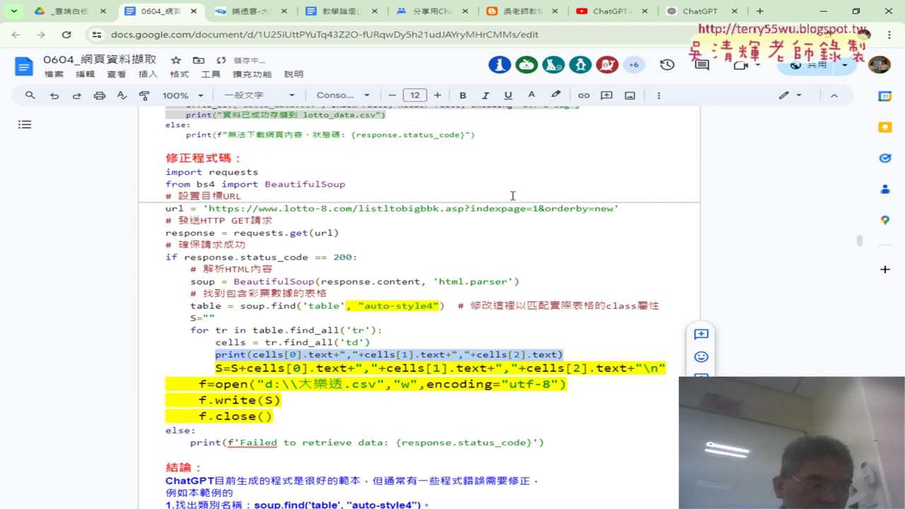
{"action": "scroll", "coordinate": [512, 196], "scroll_direction": "down", "scroll_amount": 3}
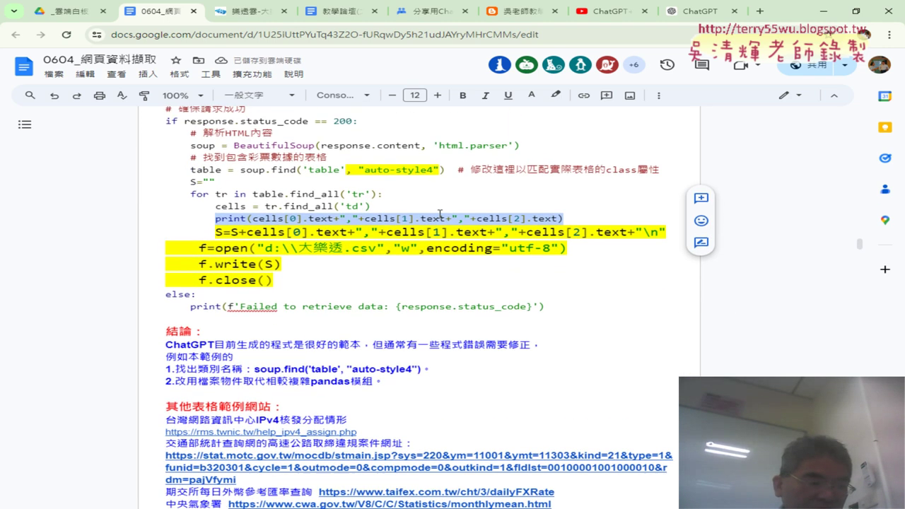
Step: Make the encoding="utf-8" argument in the f=open line bold
{"action": "left_click", "coordinate": [218, 305]}
{"action": "left_click_drag", "start_coordinate": [218, 305], "coordinate": [148, 263]}
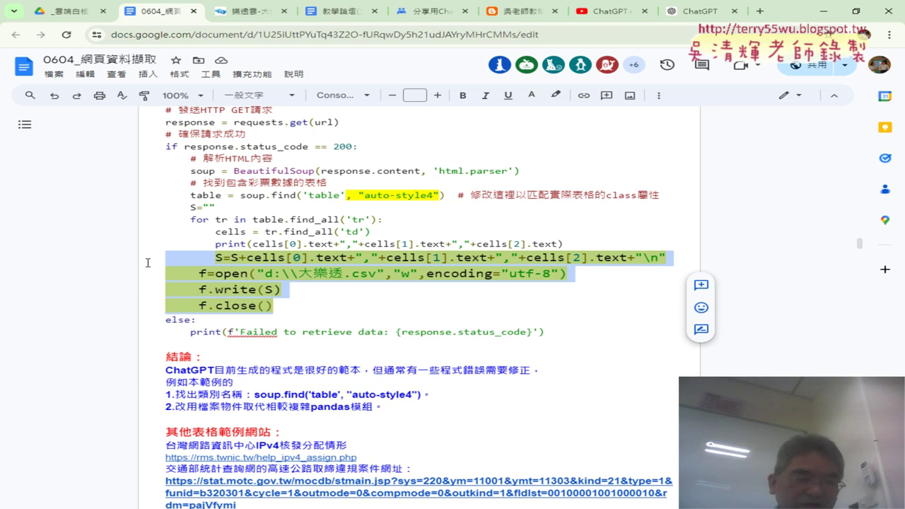
{"action": "left_click_drag", "start_coordinate": [426, 273], "coordinate": [559, 277]}
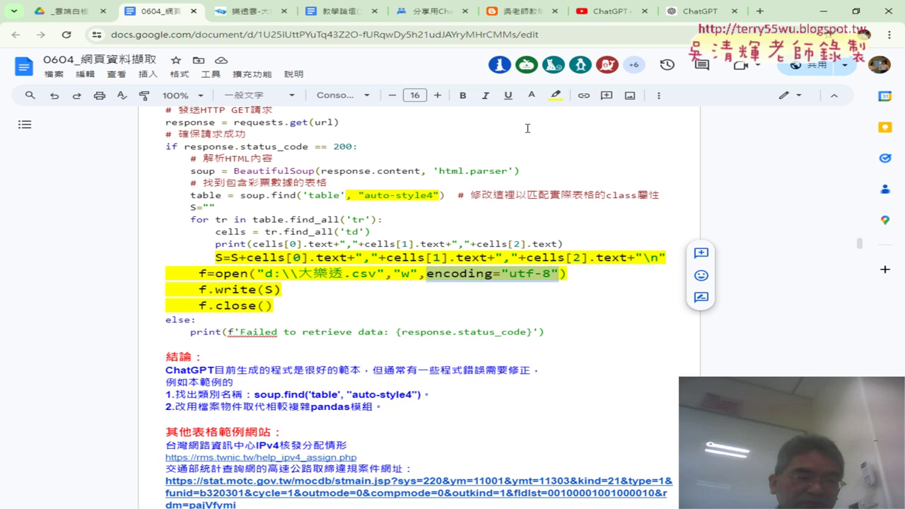
{"action": "left_click", "coordinate": [462, 94]}
{"action": "left_click", "coordinate": [561, 274]}
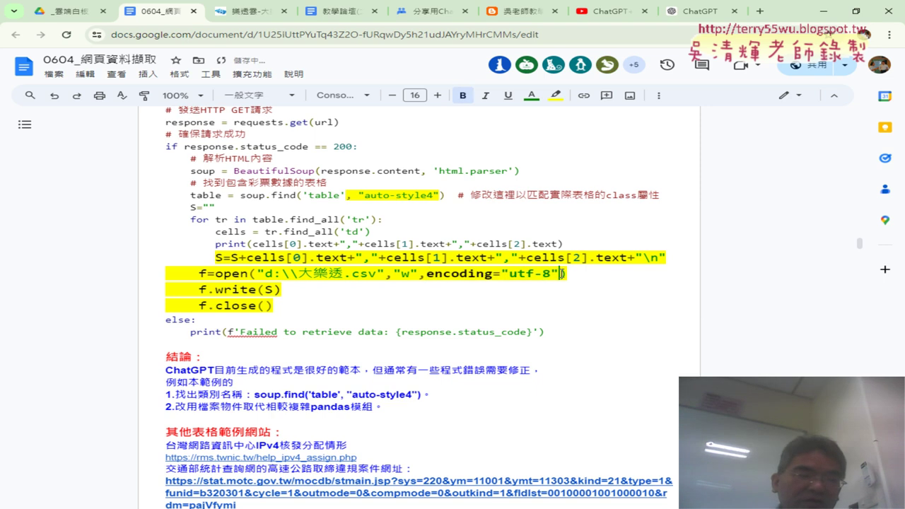
{"action": "left_click_drag", "start_coordinate": [560, 273], "coordinate": [426, 276]}
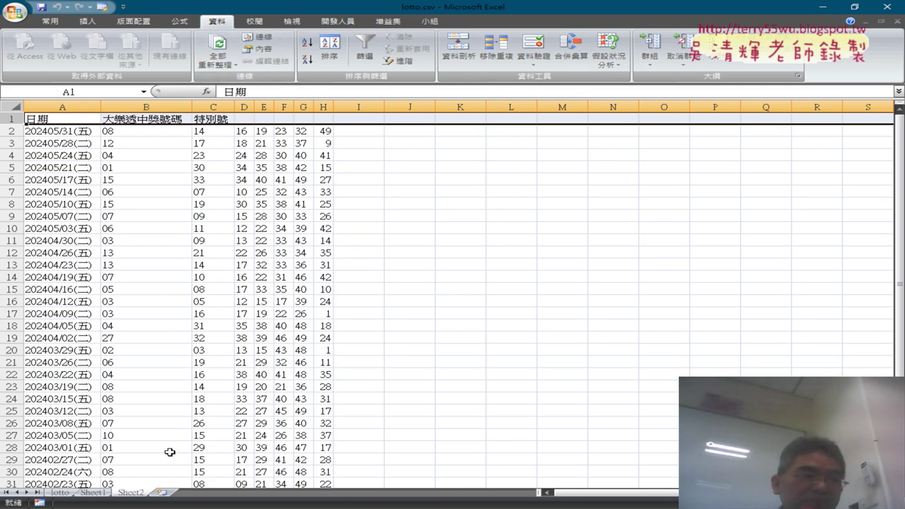
Step: Switch to Excel, add a new sheet, and on Sheet2 move the 特別號 heading from C1 to H1
{"action": "left_click", "coordinate": [166, 493]}
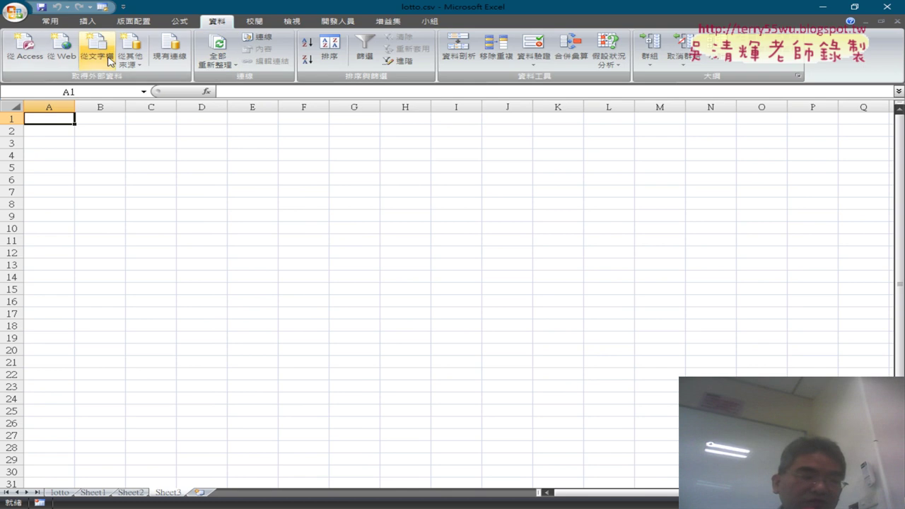
{"action": "key", "text": "ctrl+Page_Up"}
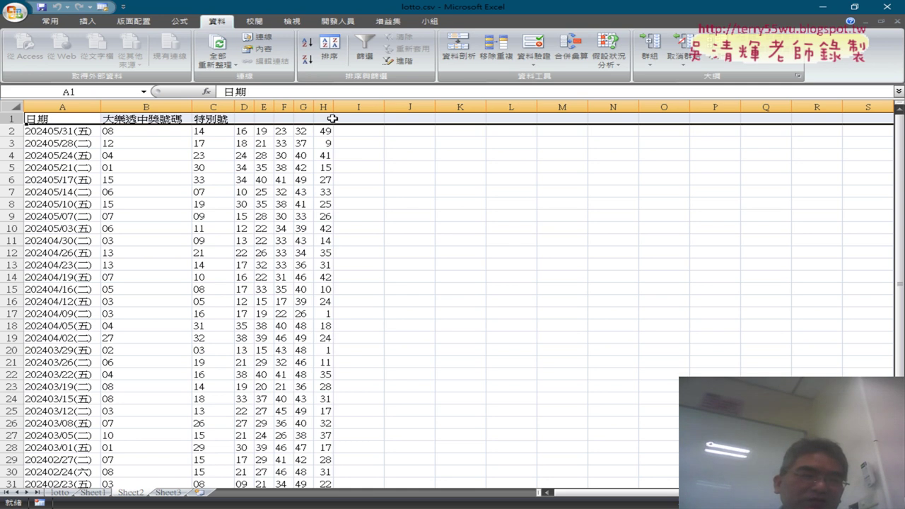
{"action": "left_click", "coordinate": [213, 118]}
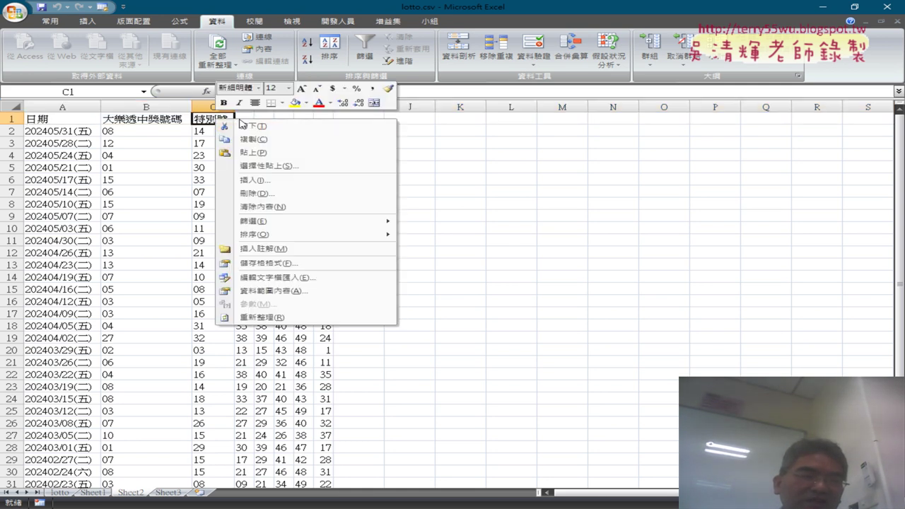
{"action": "left_click", "coordinate": [267, 125]}
{"action": "right_click", "coordinate": [325, 115]}
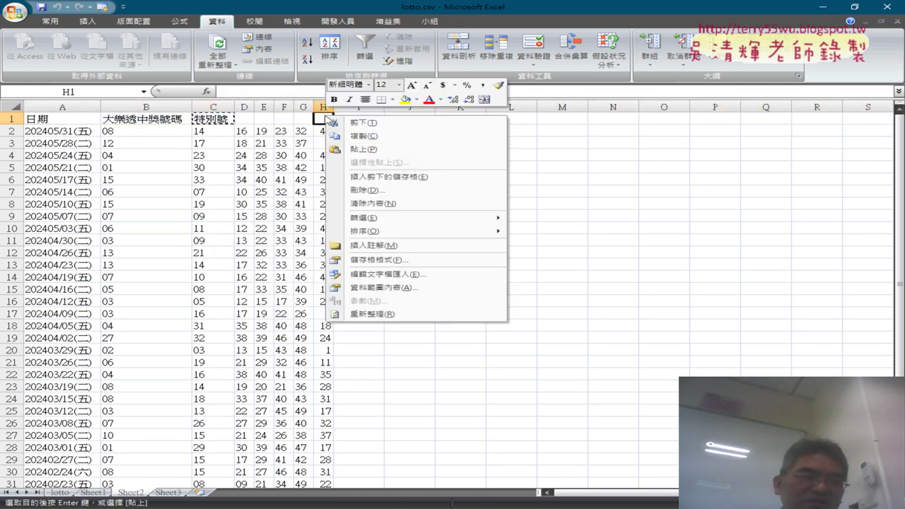
{"action": "left_click", "coordinate": [369, 149]}
Step: Replace the B1 heading with 1, fill the series through 6 in G1, and autofit columns A to H
{"action": "left_click", "coordinate": [157, 120]}
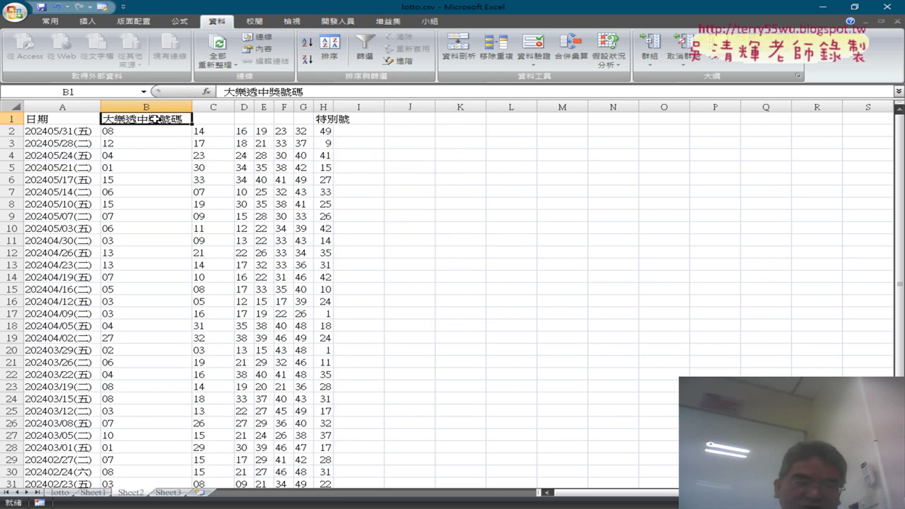
{"action": "key", "text": "Delete"}
{"action": "type", "text": "1"}
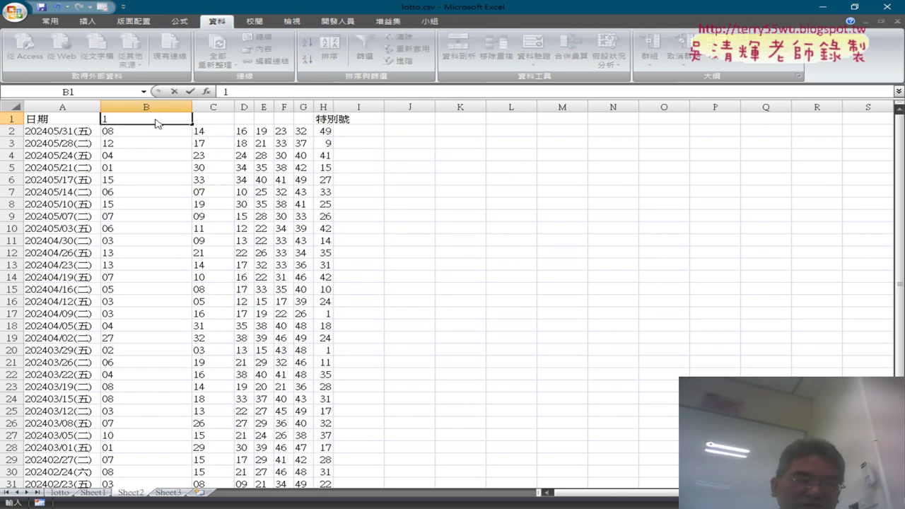
{"action": "left_click", "coordinate": [195, 121]}
{"action": "left_click", "coordinate": [165, 122]}
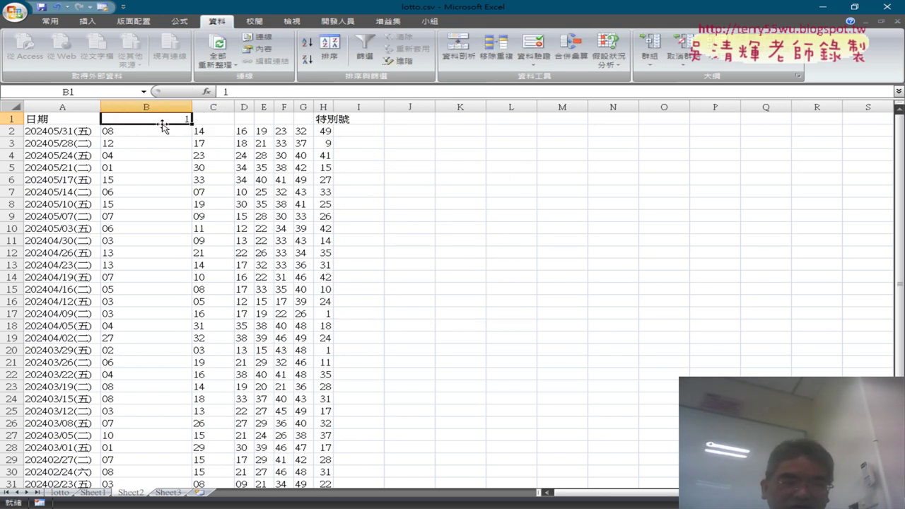
{"action": "left_click_drag", "start_coordinate": [192, 124], "coordinate": [315, 122]}
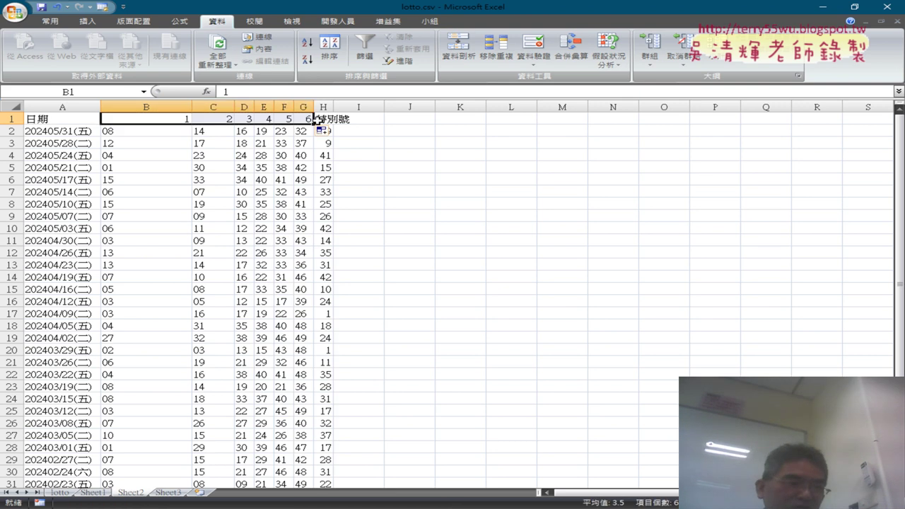
{"action": "left_click_drag", "start_coordinate": [80, 106], "coordinate": [324, 103]}
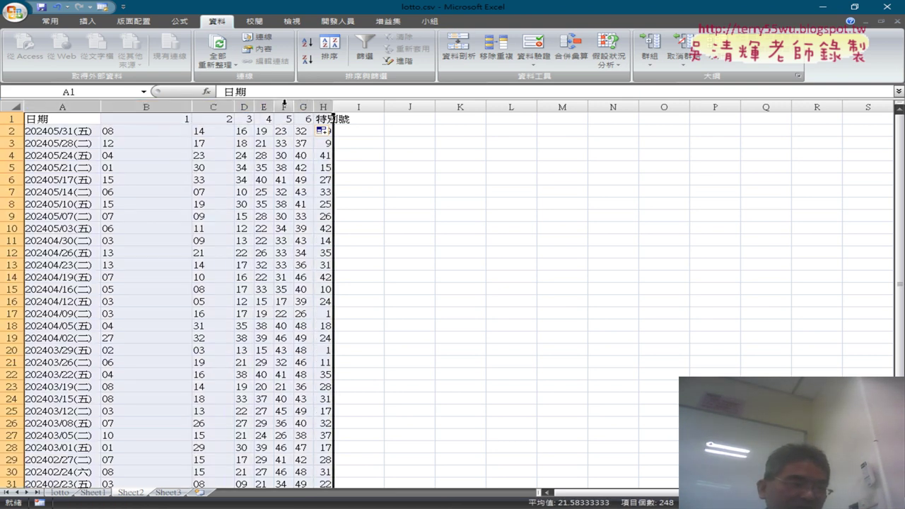
{"action": "double_click", "coordinate": [191, 104]}
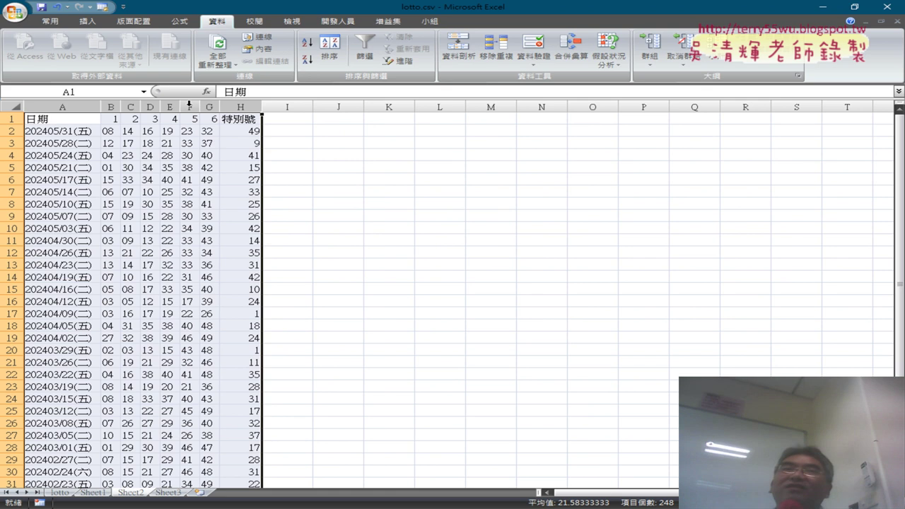